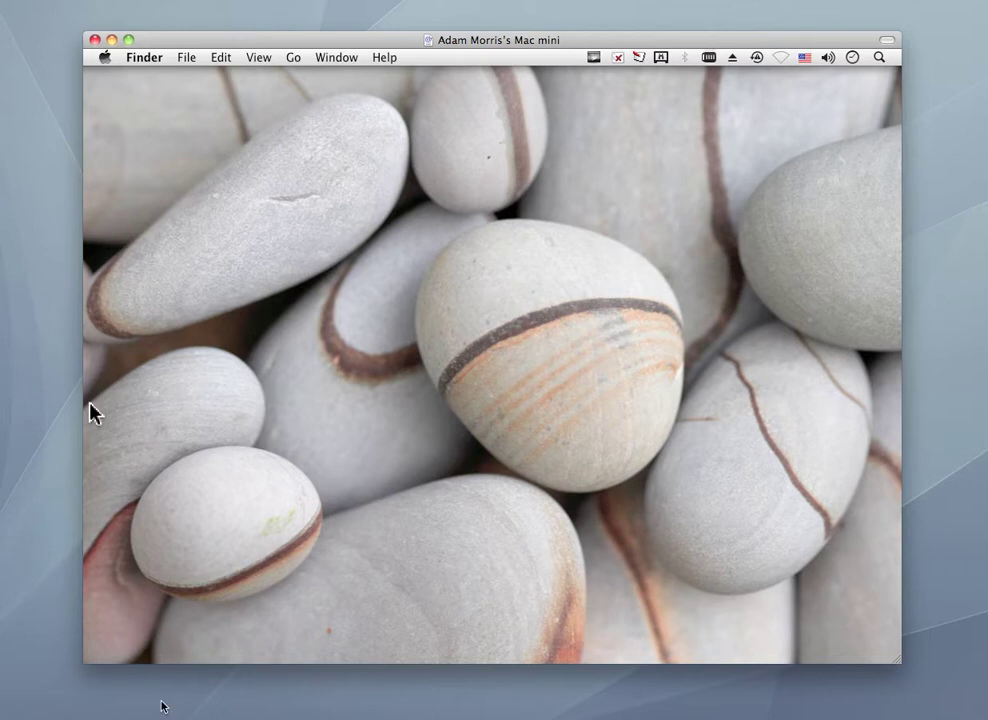
- Launch ActivInspire from the Dock so a blank untitled flipchart appears
click(282, 679)
click(330, 630)
mouse_move(882, 308)
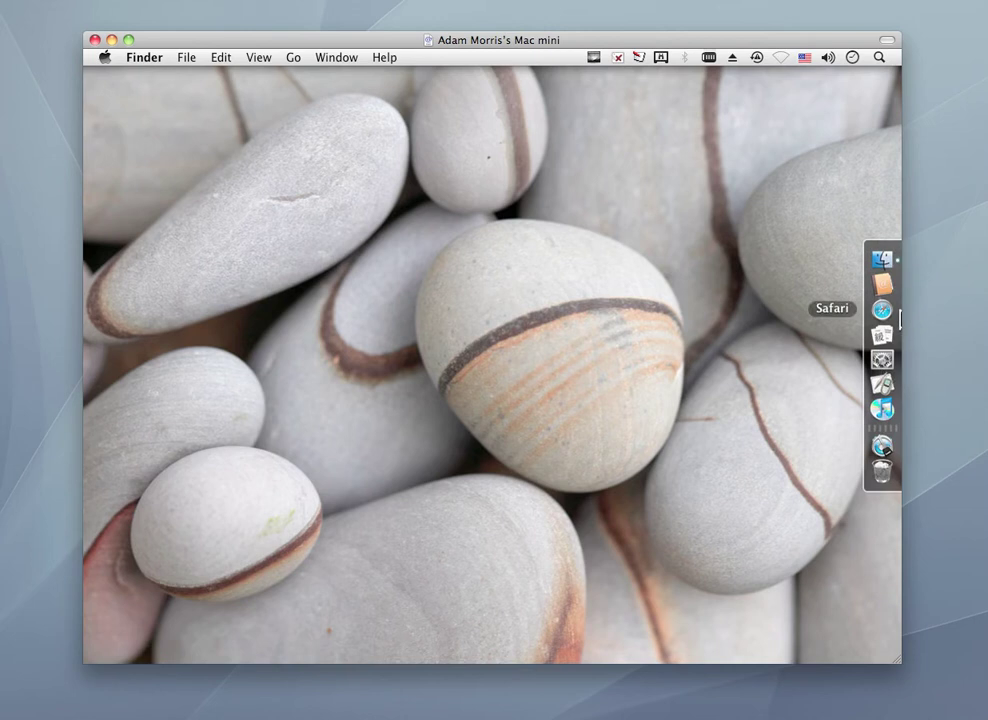
click(883, 384)
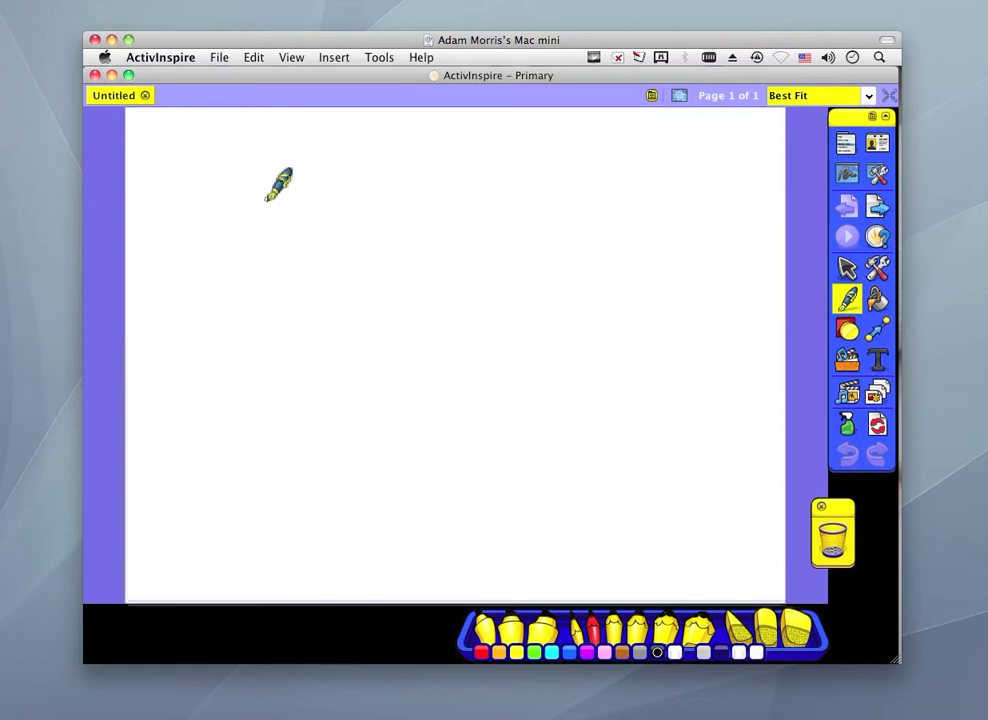
- Start a Multiple Choice question with 3 options and a stacked-answer page design
click(331, 57)
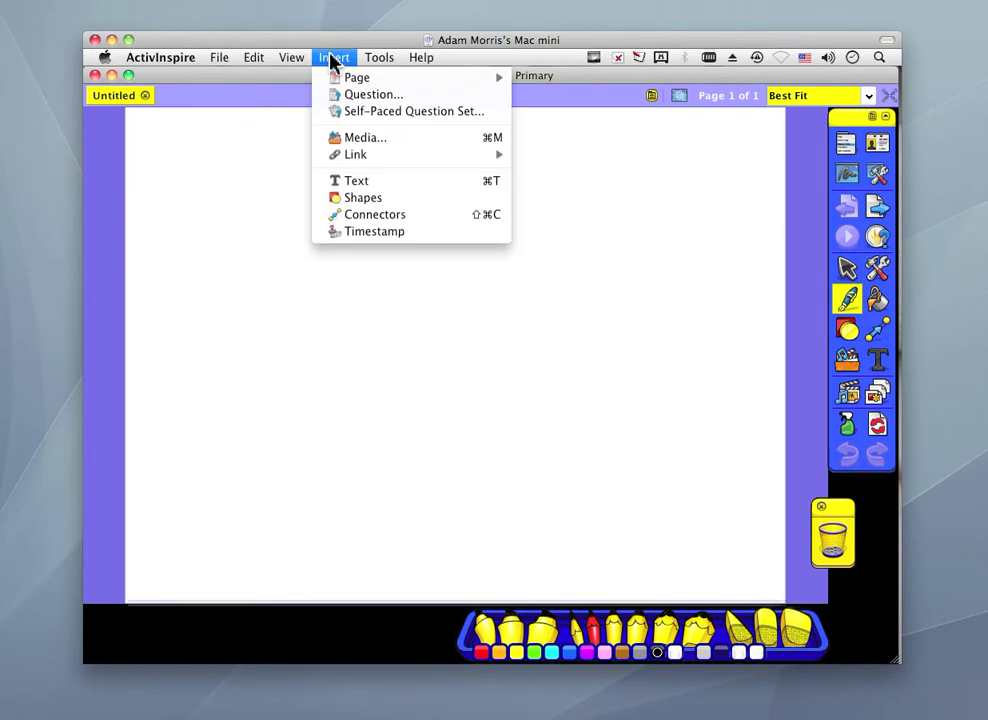
click(340, 95)
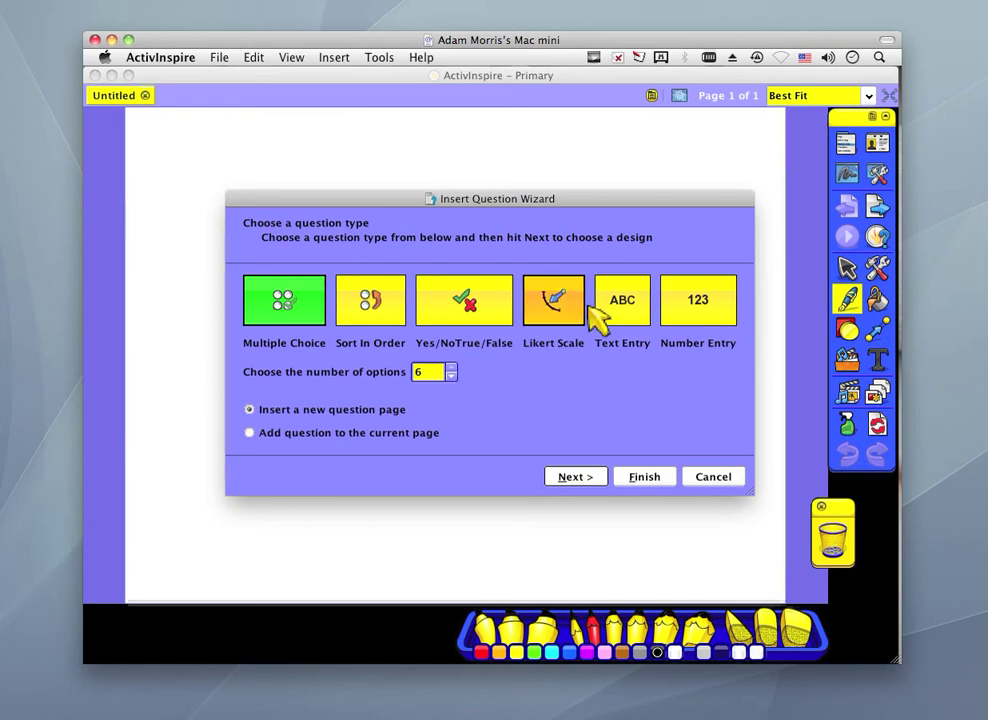
click(451, 377)
click(451, 377)
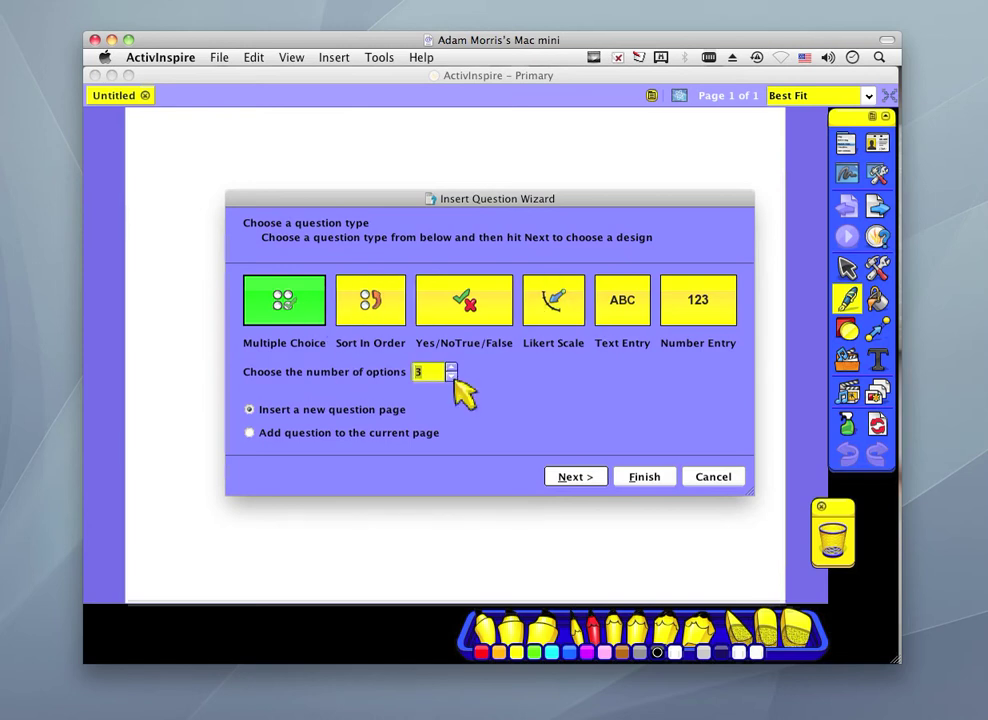
click(566, 476)
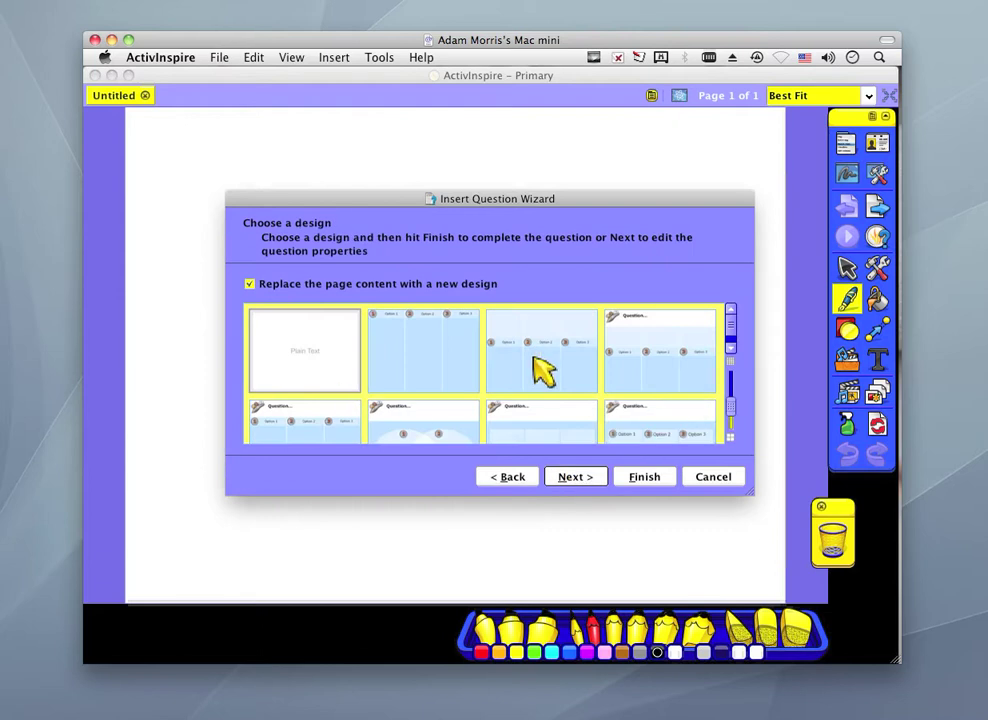
scroll(738, 352, down, 5)
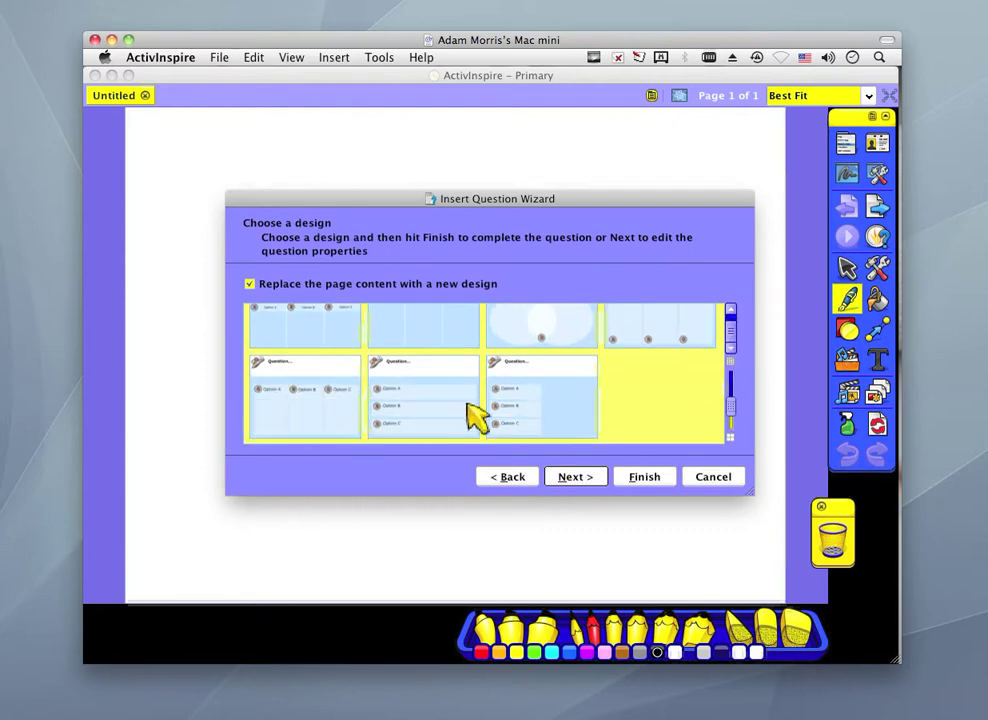
click(475, 410)
click(578, 477)
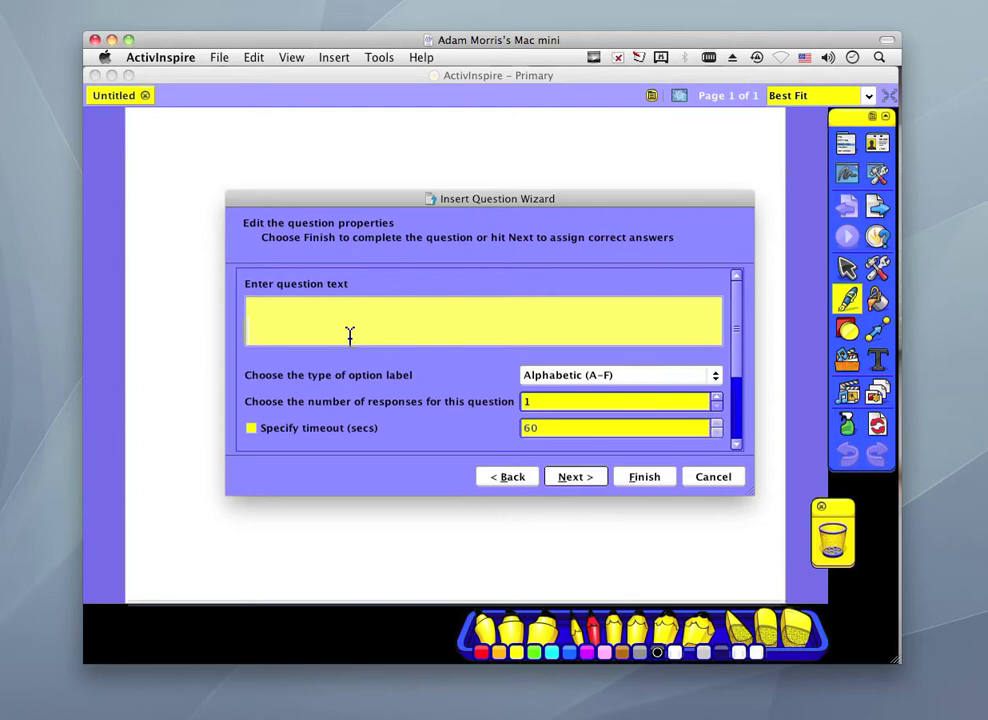
- Enter the question 'What does blue mean?' with answers Sad., Happy. and Excited., and finish
text(W)
key(BackSpace)
text(What does blue mean?)
scroll(739, 375, down, 3)
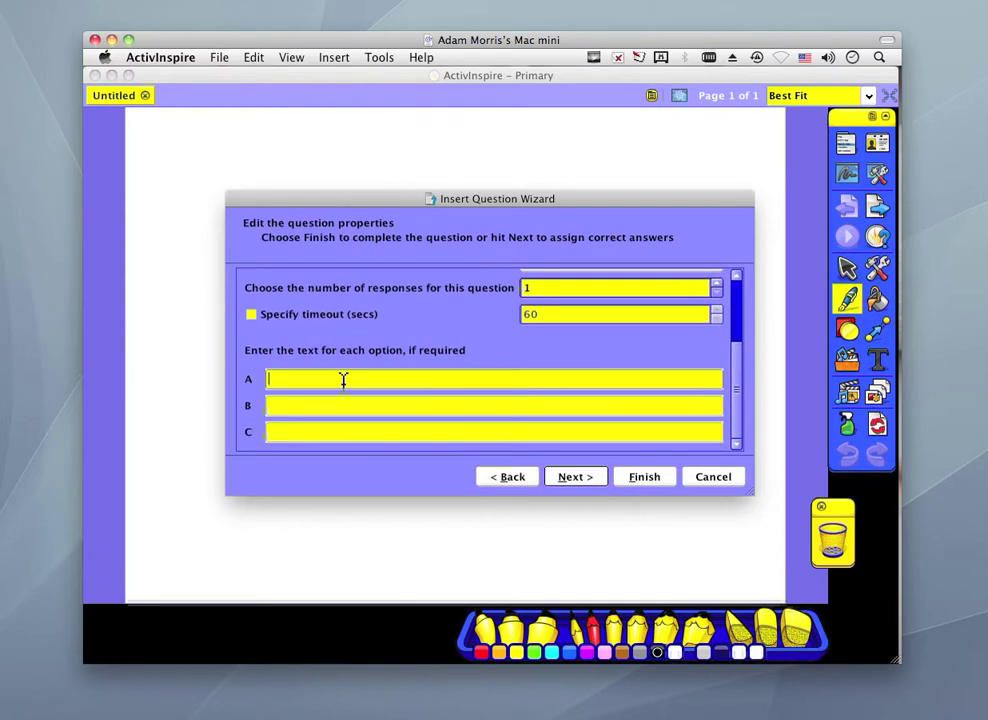
text(Sad.)
key(Tab)
text(Happy)
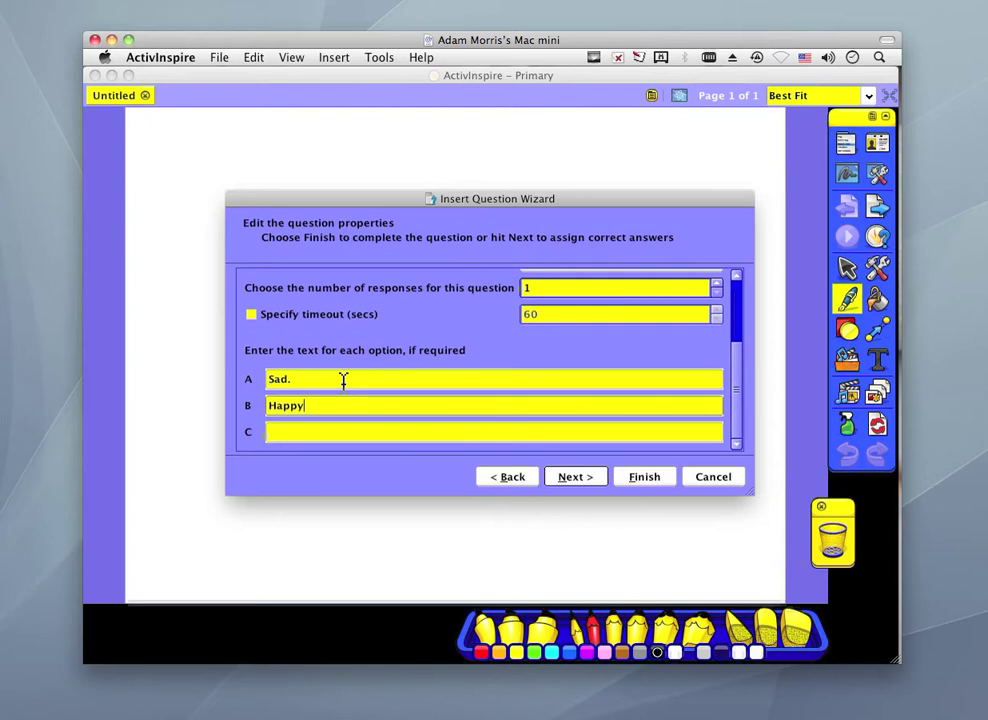
text(.)
key(Tab)
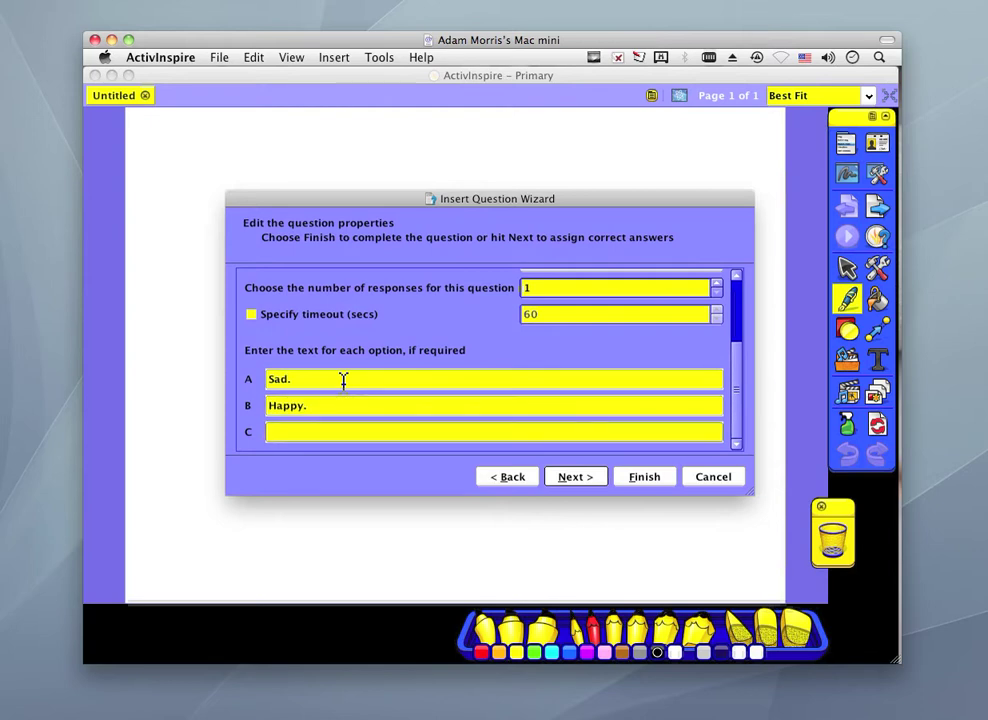
text(Excited.)
click(643, 477)
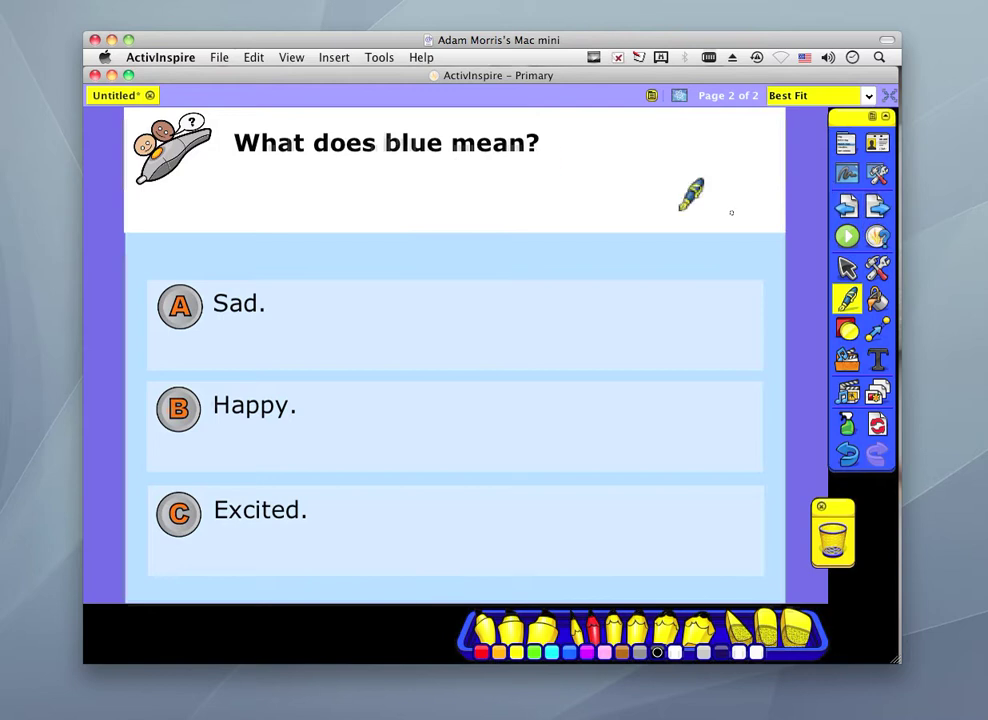
- Add a blank page 3, cancel a second question insert, and return to page 2
click(877, 207)
click(336, 58)
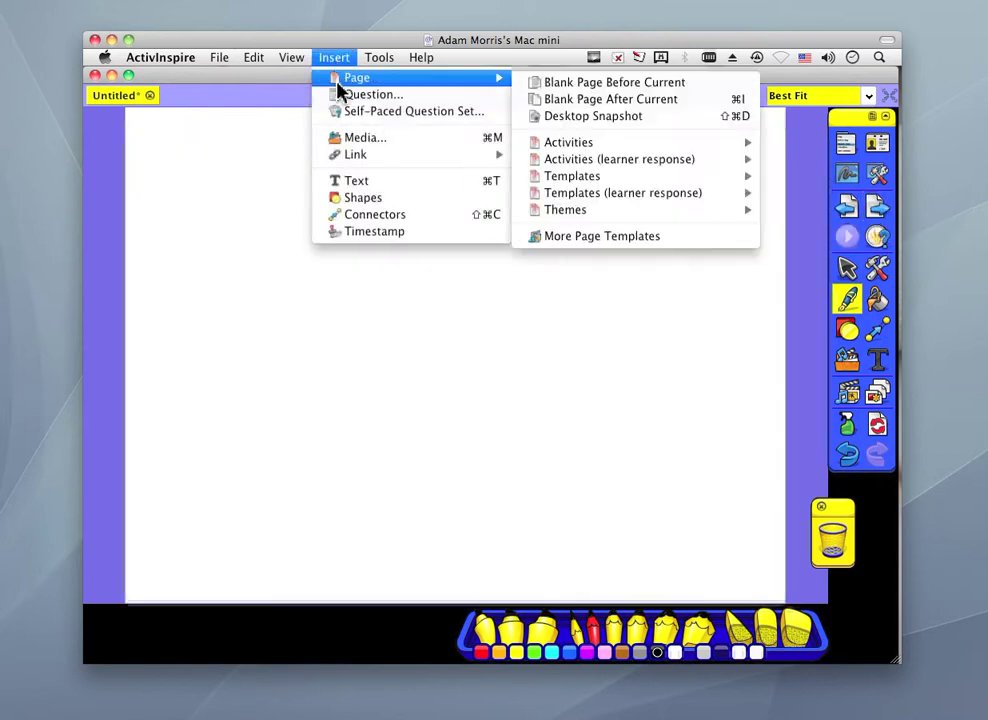
click(384, 292)
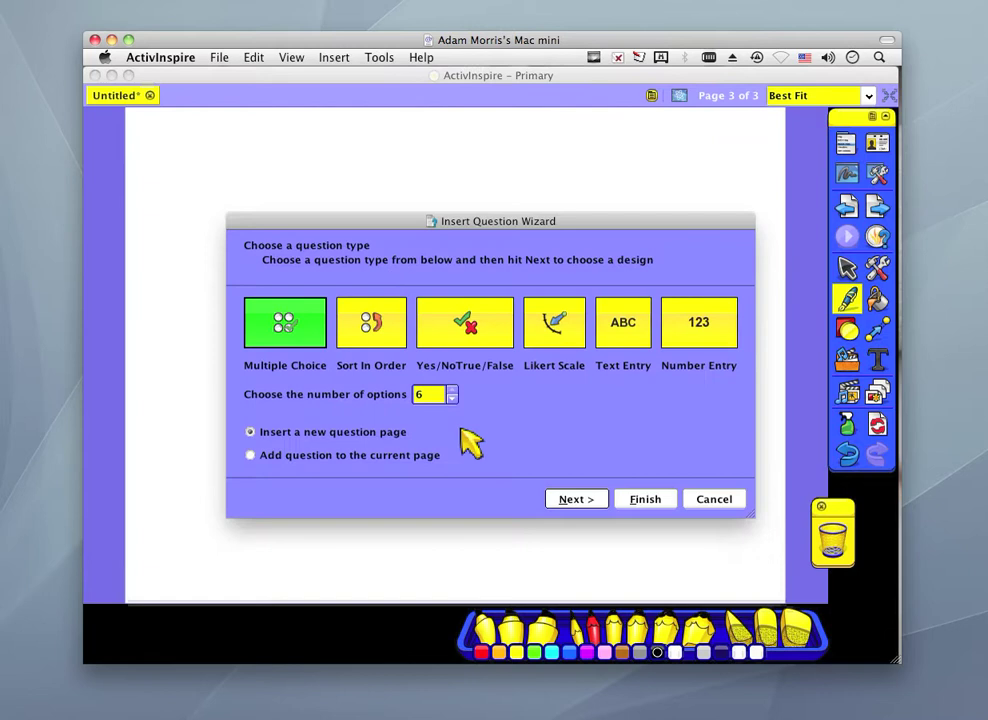
click(714, 499)
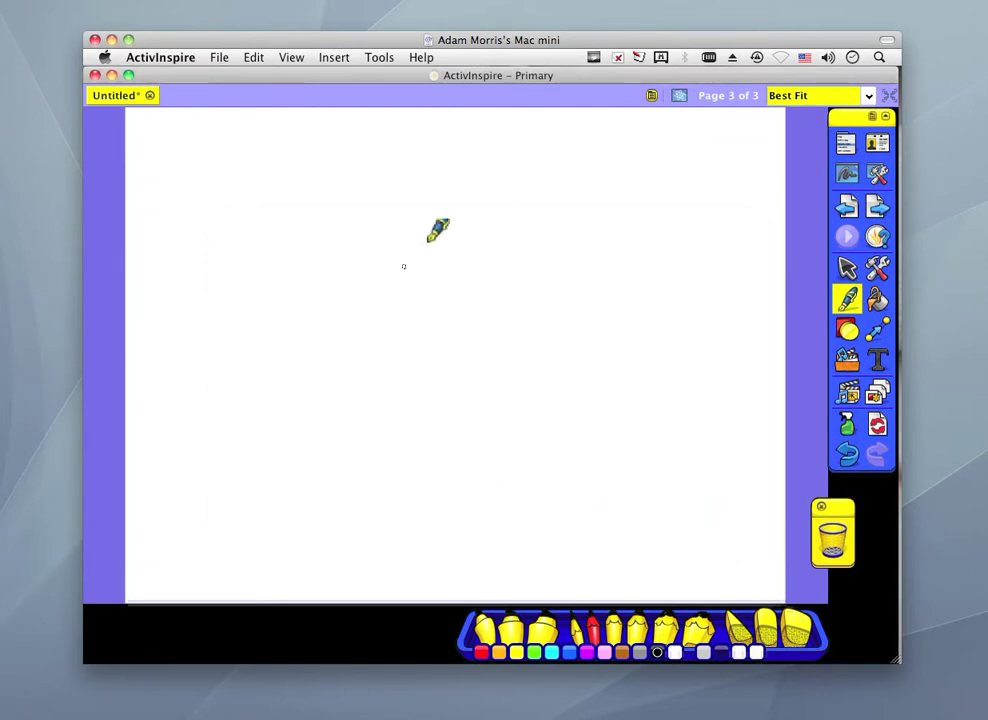
click(850, 211)
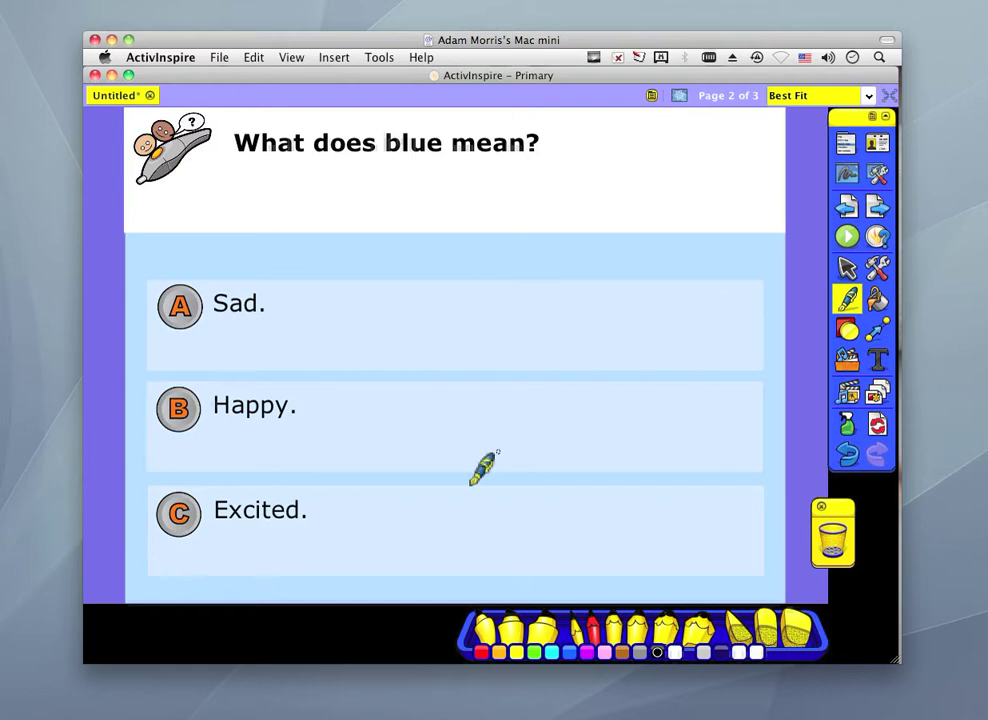
- Close the quiz flipchart without saving and confirm the first listed computer as location
click(150, 95)
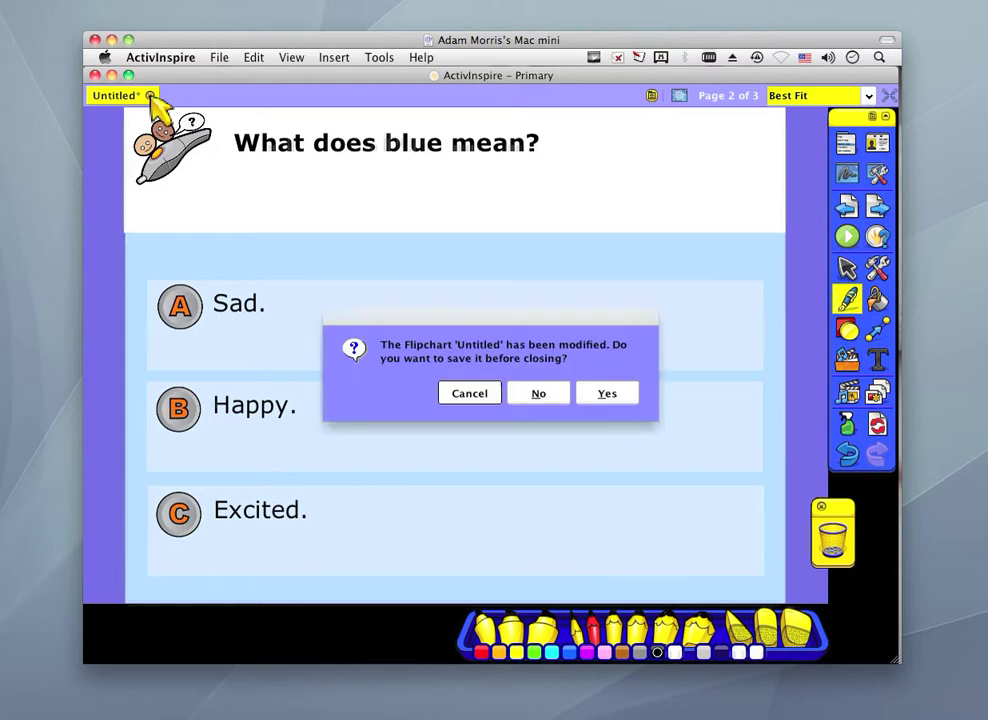
click(540, 395)
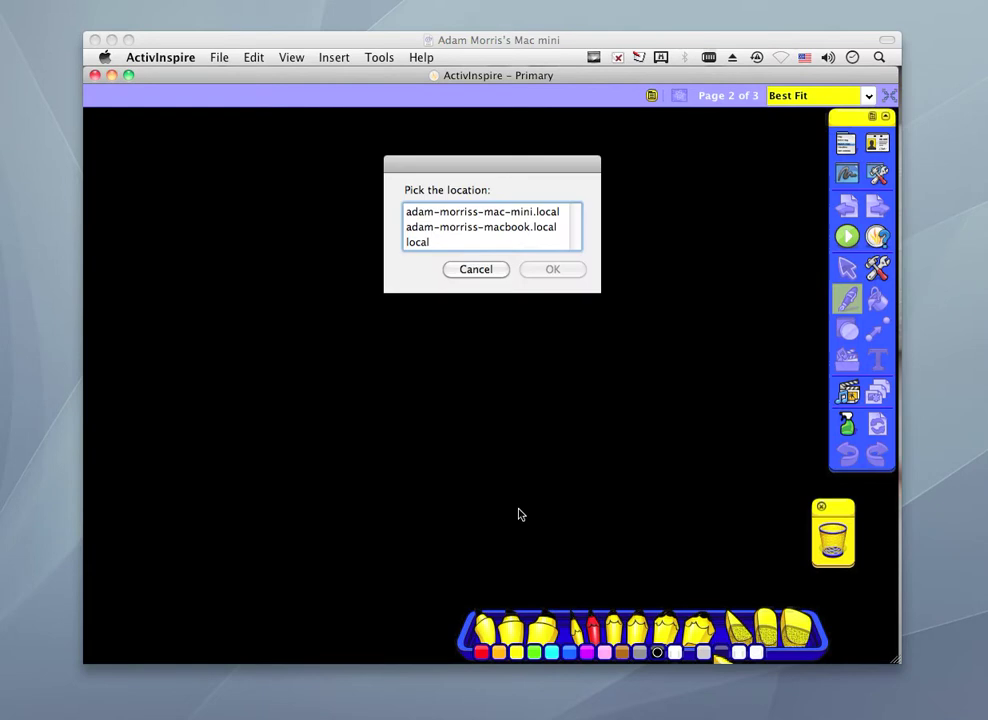
mouse_move(480, 170)
mouse_down()
mouse_move(467, 187)
mouse_move(467, 177)
mouse_up()
key(Down)
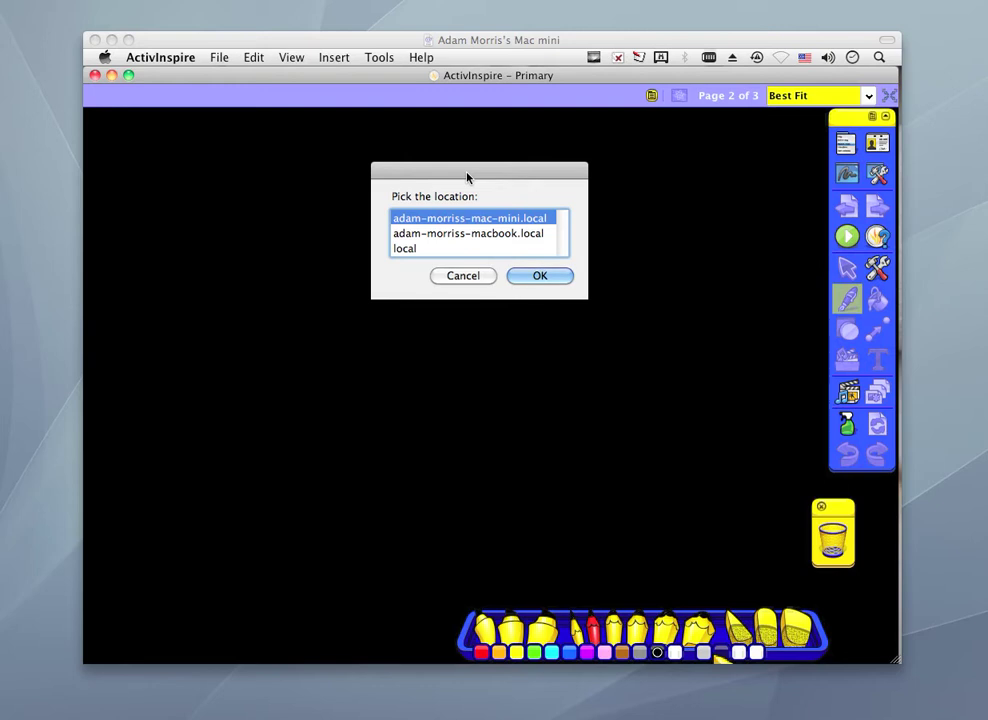
key(Return)
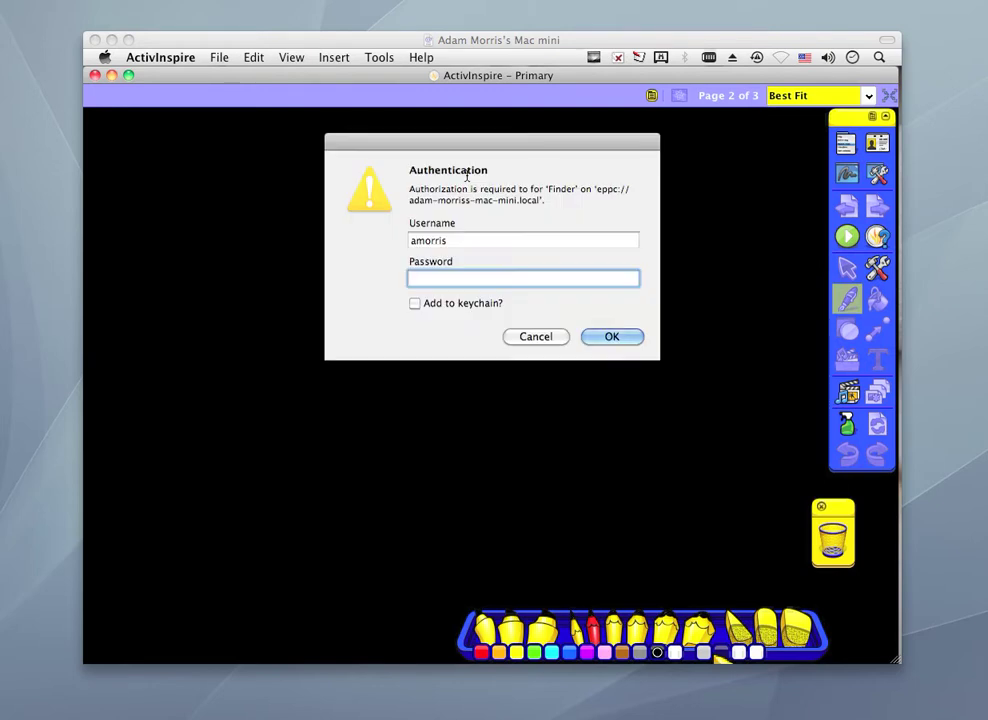
- Enter the account password three times to reach the word list prompt
text(••••••)
key(Return)
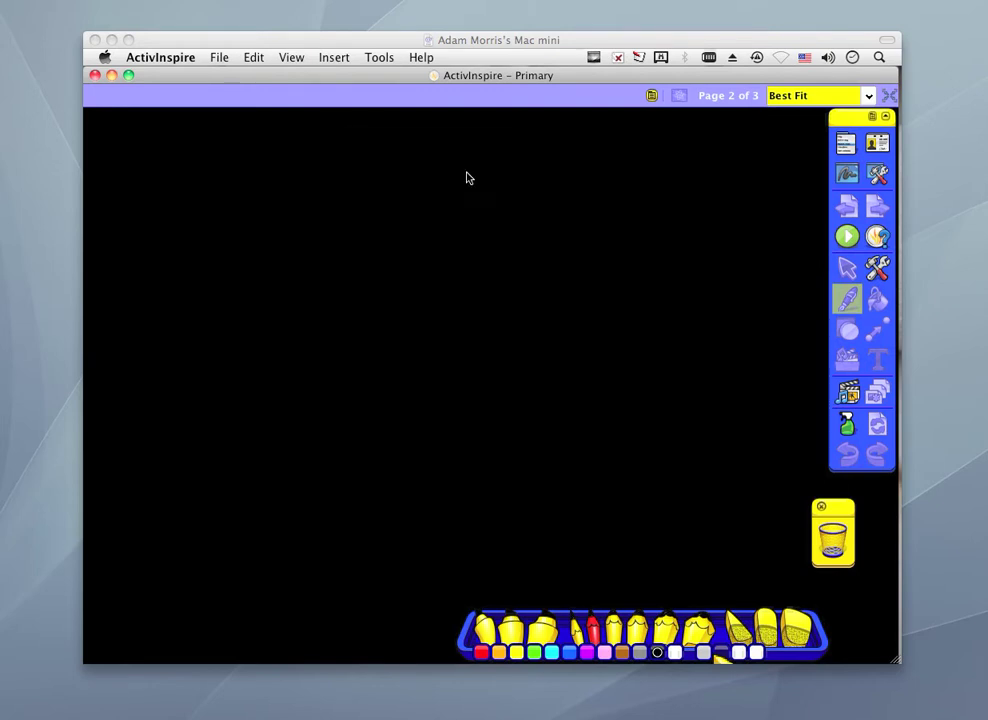
text(••••••)
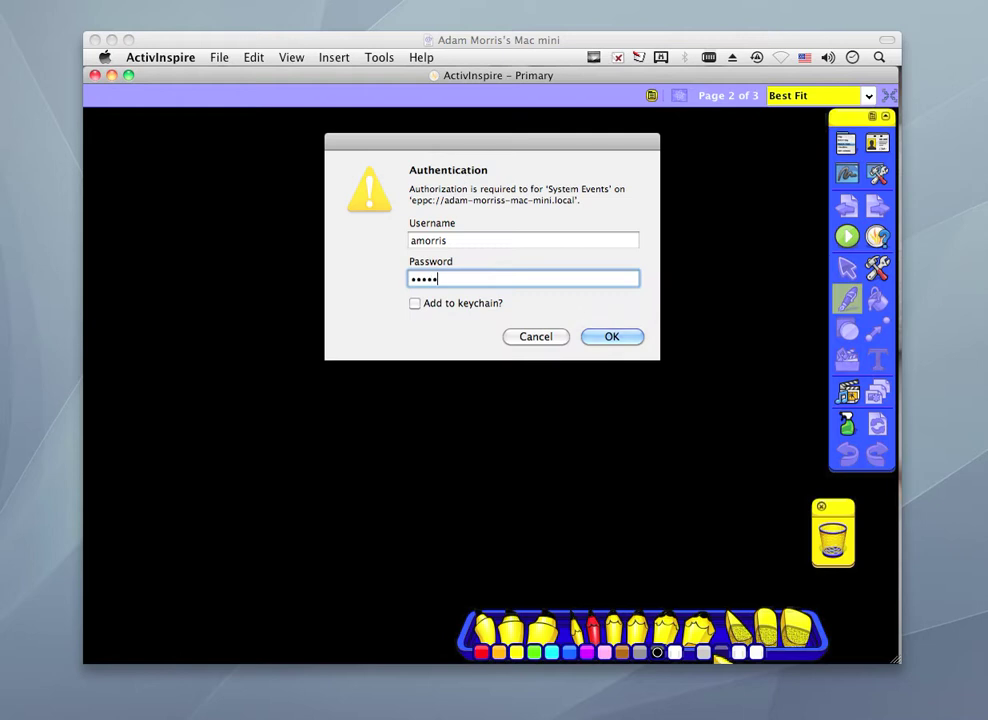
key(Return)
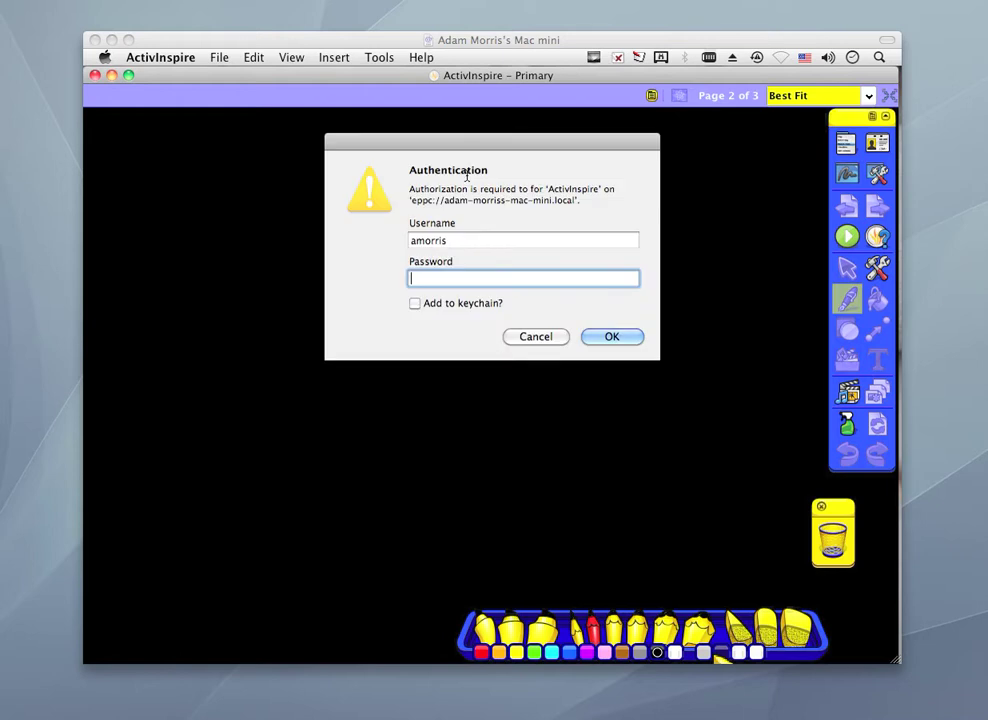
text(••••••)
key(Return)
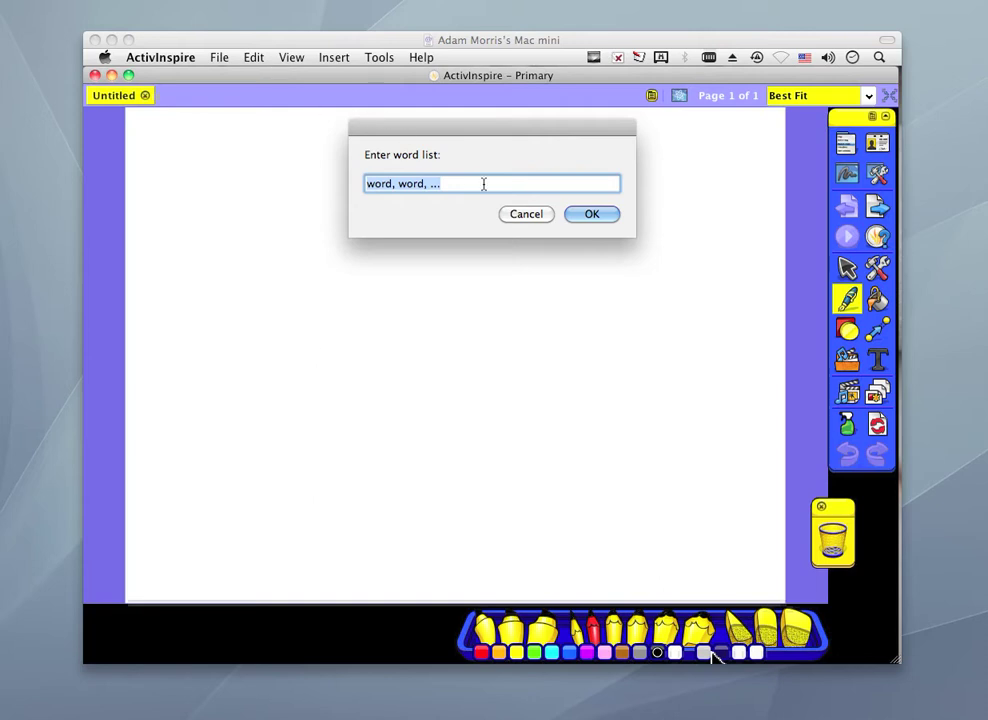
- Submit the colour words black, orange, blue, white and red as the word list
text(blakc,)
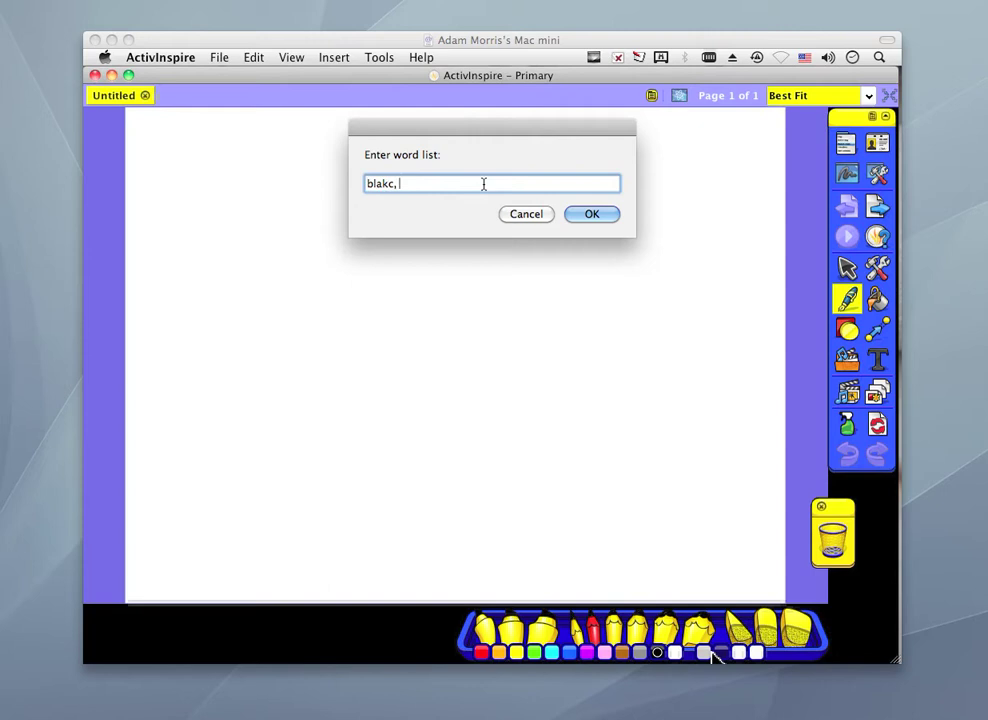
key(BackSpace)
key(BackSpace)
key(BackSpace)
text(ck, orange, blue, white, black, red)
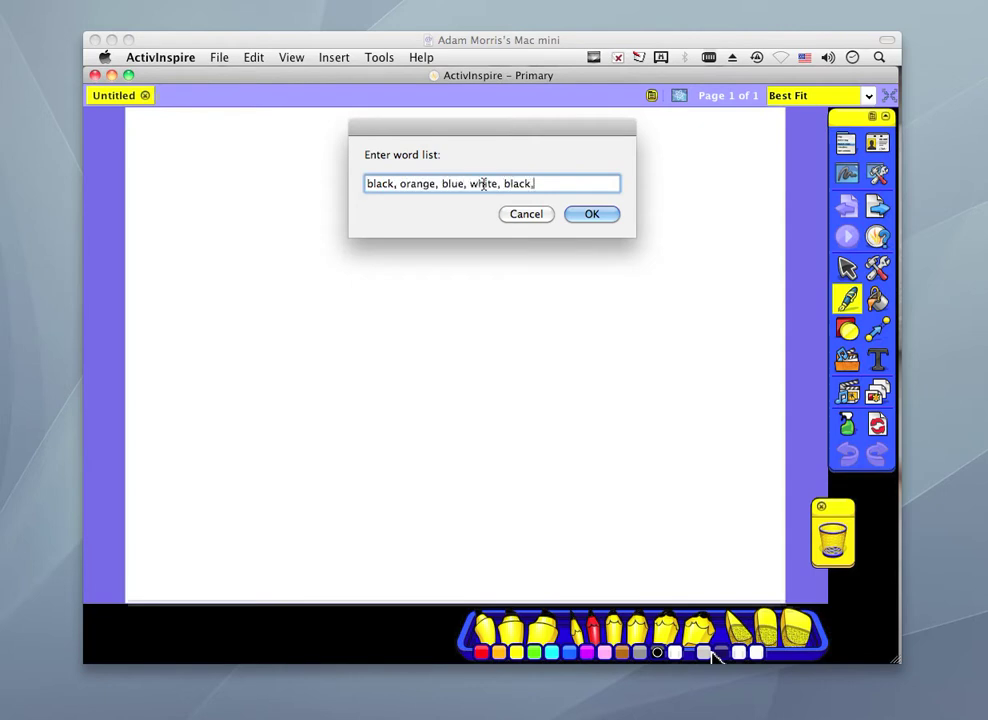
click(606, 216)
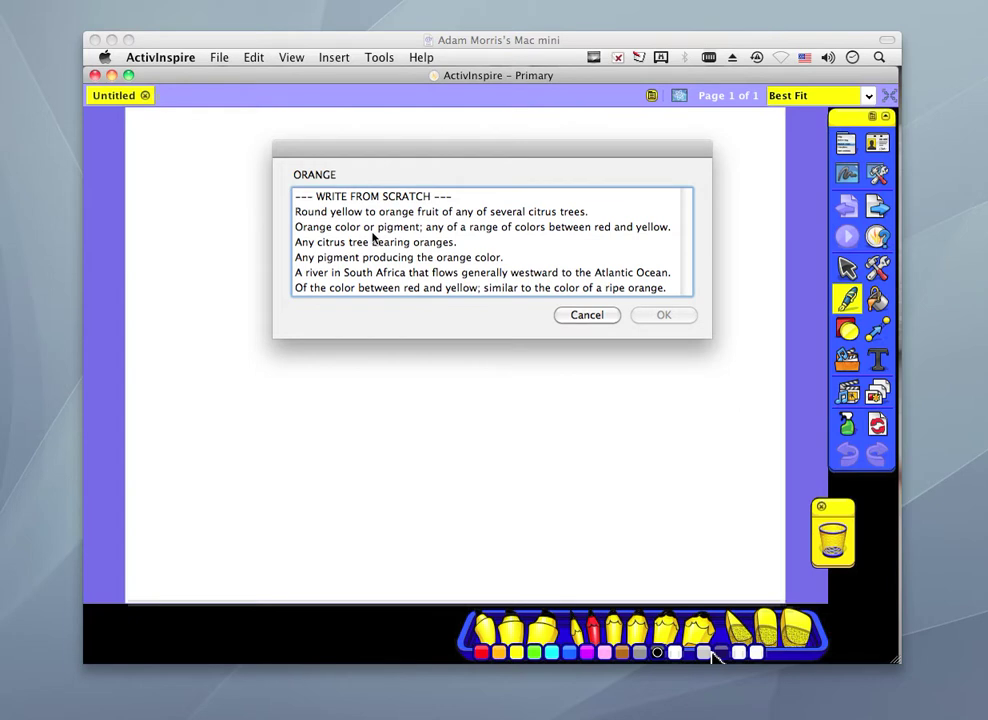
- Pick the citrus fruit definition for ORANGE
key(Down)
key(Down)
key(shift+Down)
key(shift+Down)
key(shift+Down)
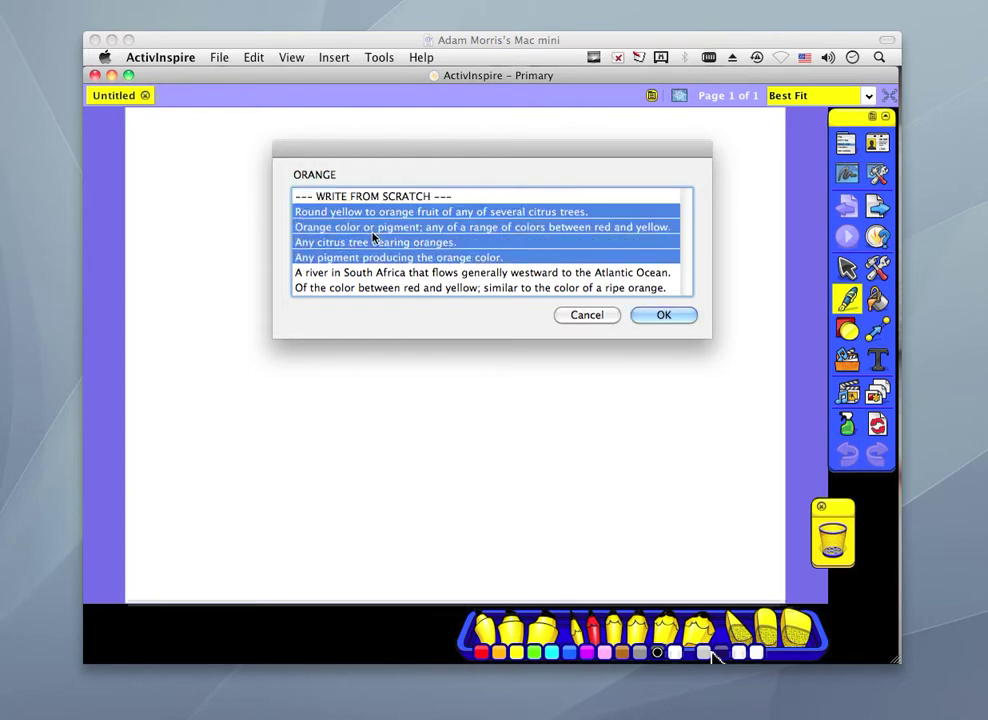
key(shift+Down)
key(shift+Down)
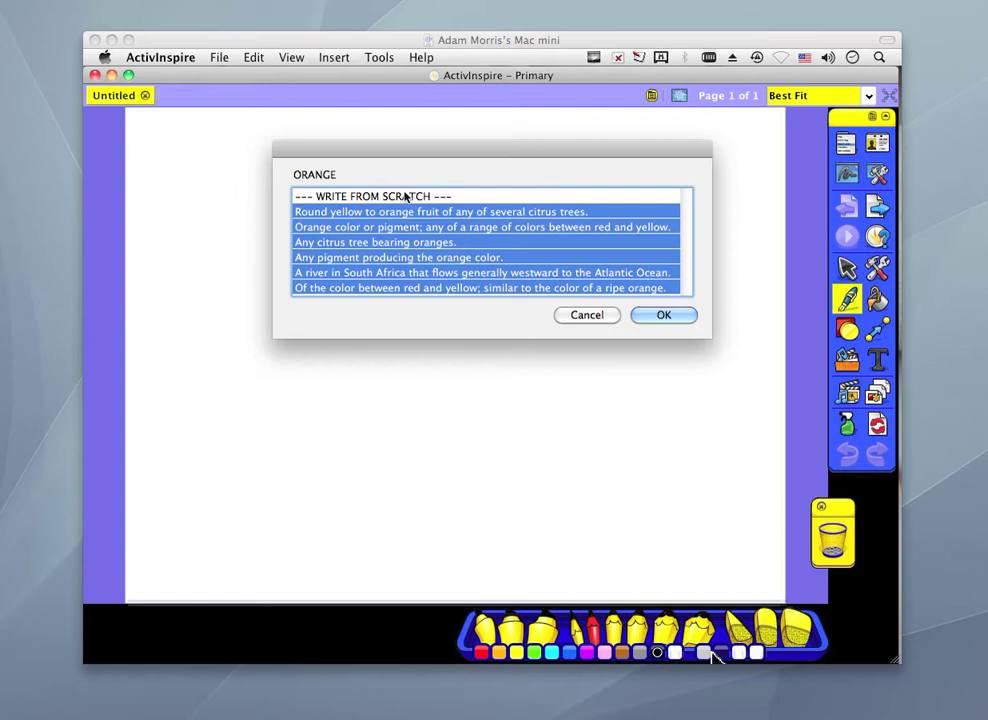
click(405, 197)
click(397, 224)
key(Up)
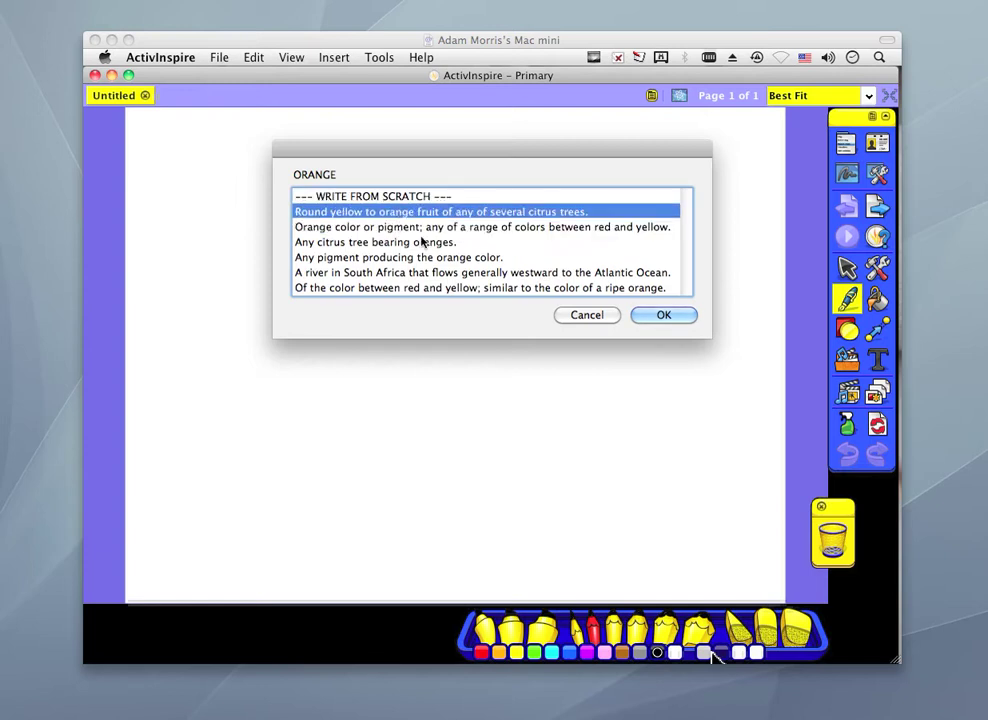
click(663, 315)
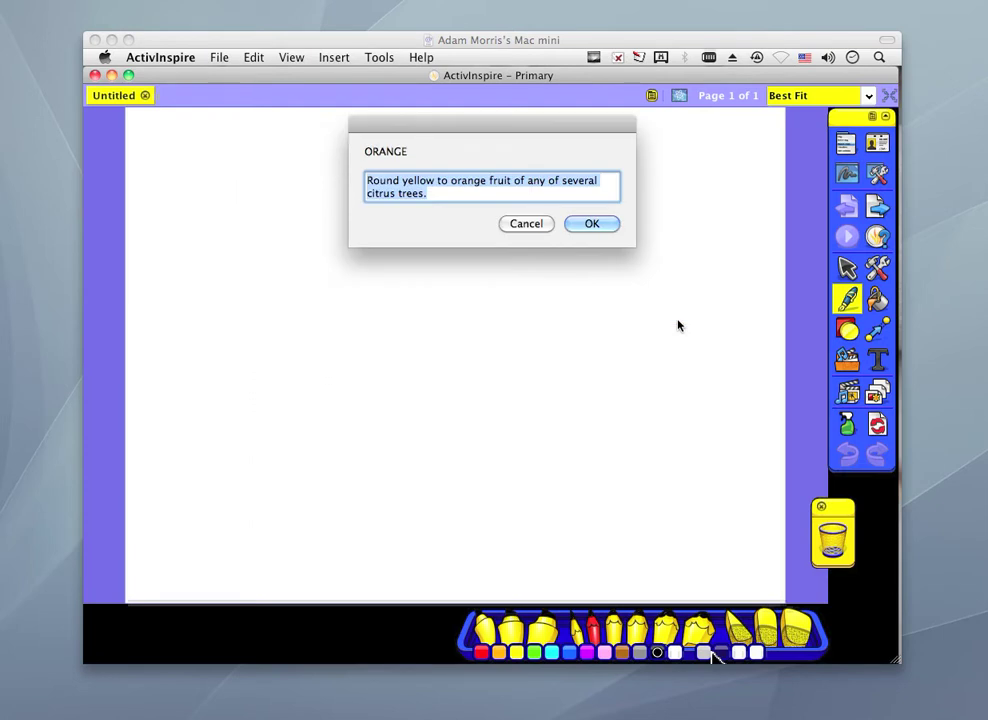
key(Return)
- Accept the first blue definition and the Caucasoid definition for white
key(Down)
key(Return)
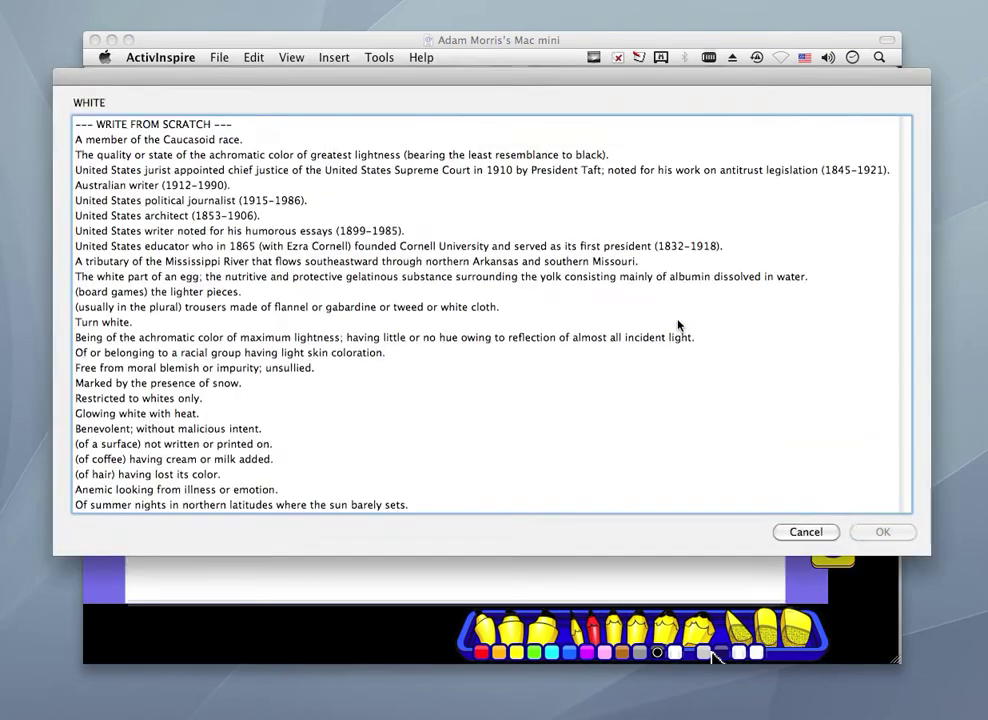
key(Down)
key(Down)
key(Up)
key(Return)
key(Return)
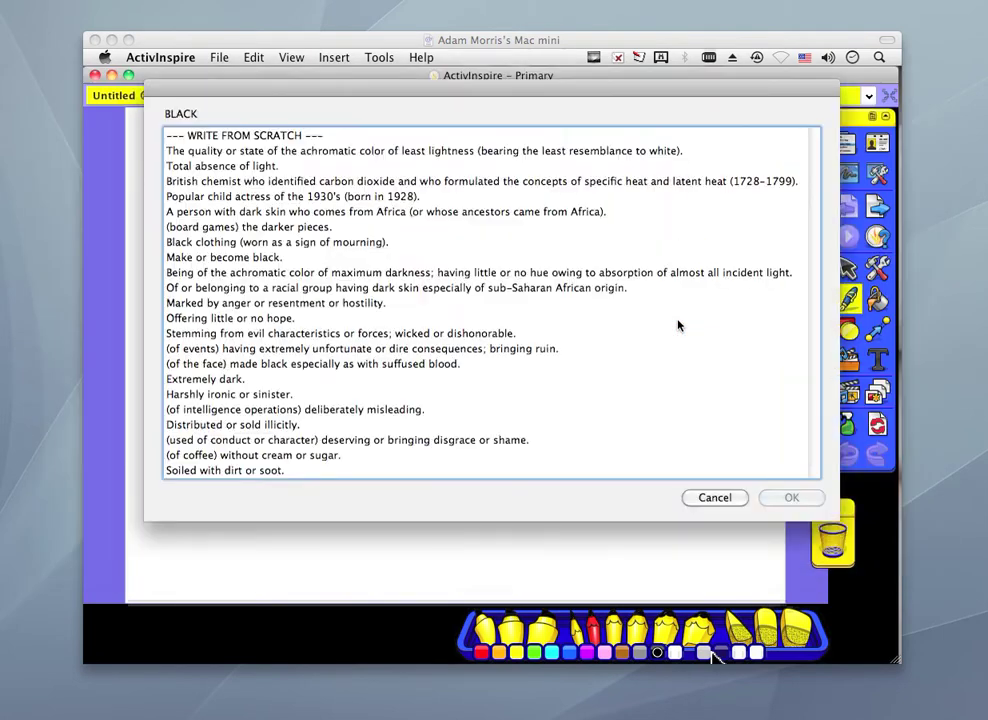
key(Down)
key(Return)
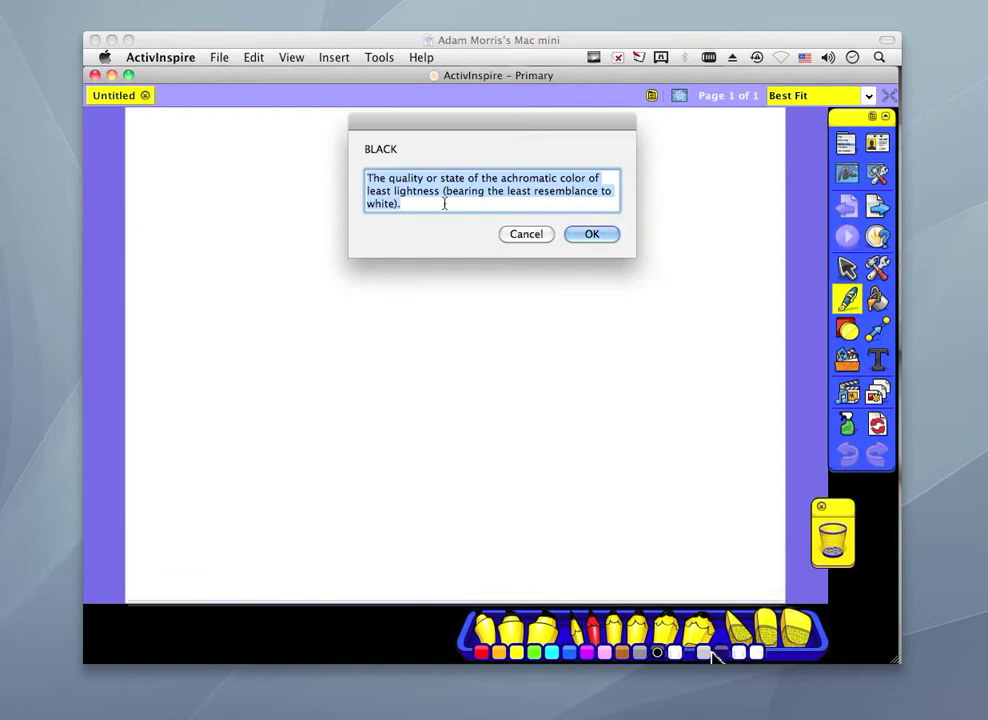
- Trim the bracketed tail from black's definition and accept the first red definition
drag(445, 203, 445, 191)
key(BackSpace)
key(BackSpace)
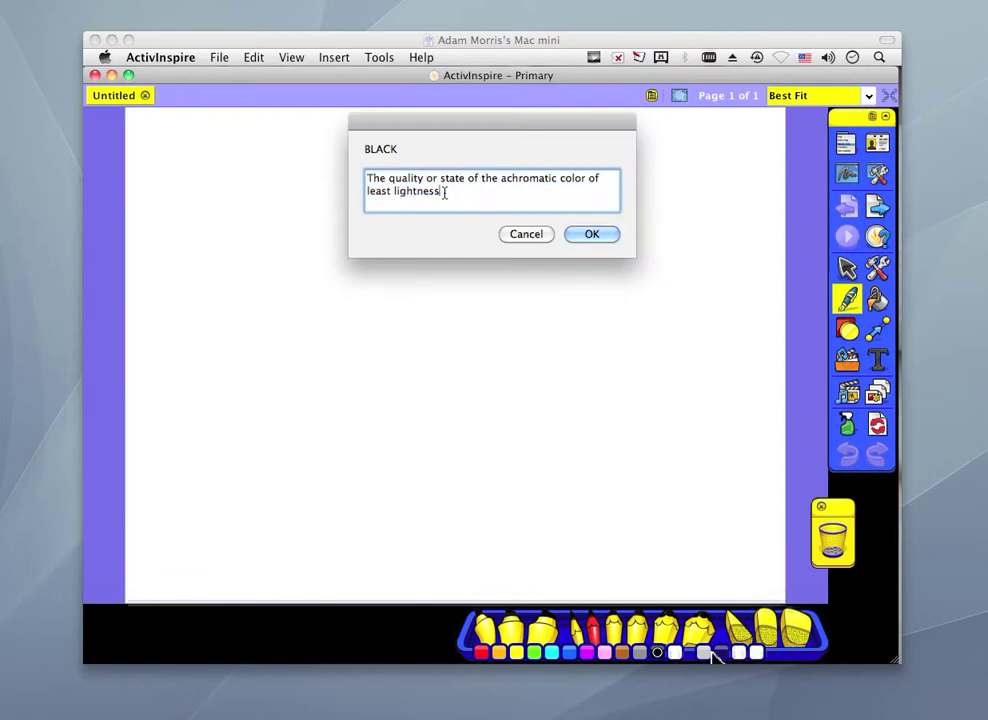
click(585, 233)
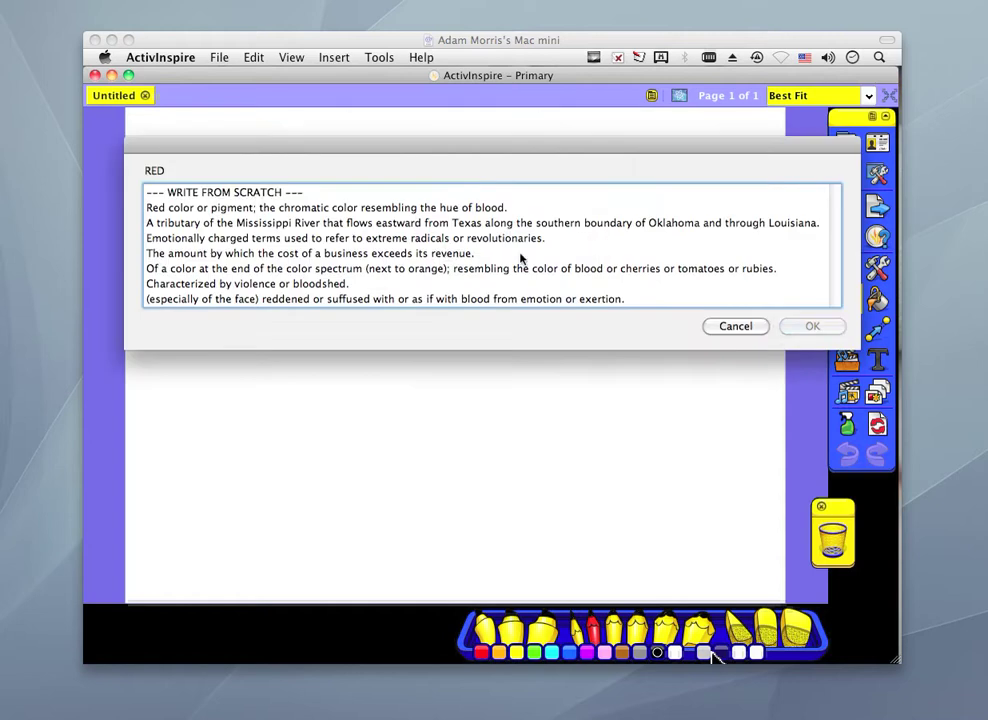
key(Down)
key(Return)
key(Return)
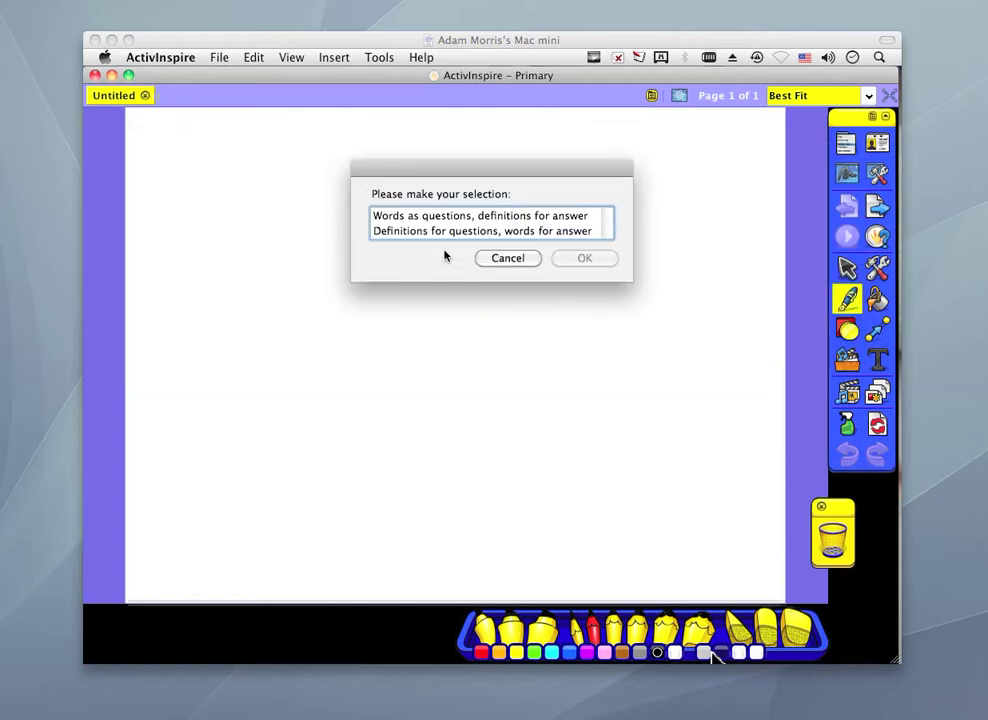
- Choose words as questions with definitions as answers and start the question wizard
drag(472, 176, 468, 166)
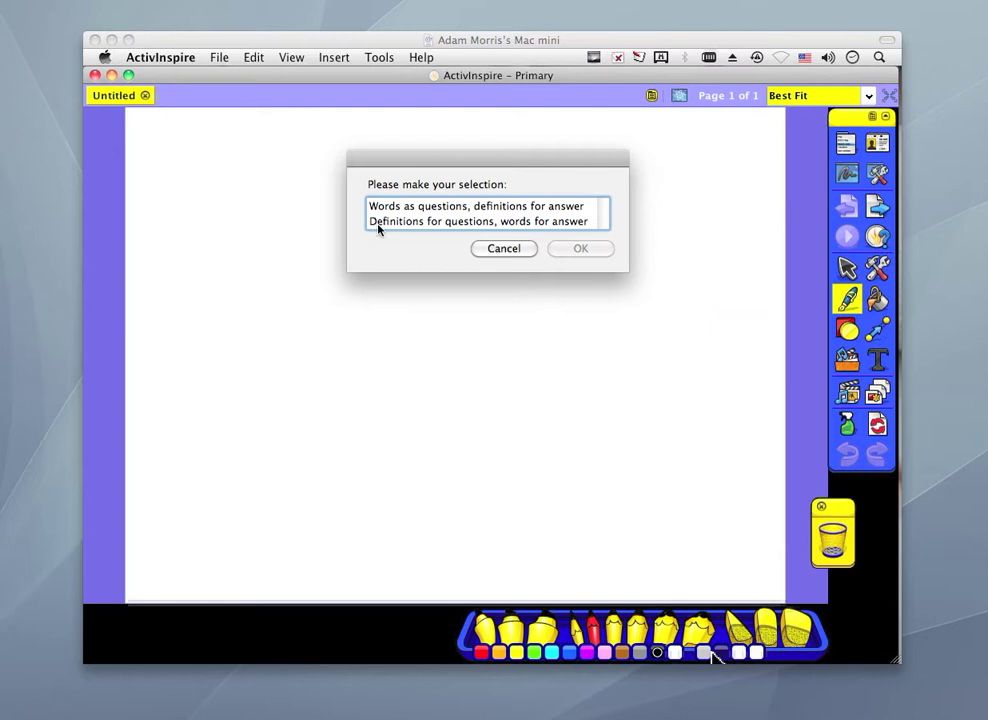
click(504, 214)
click(577, 250)
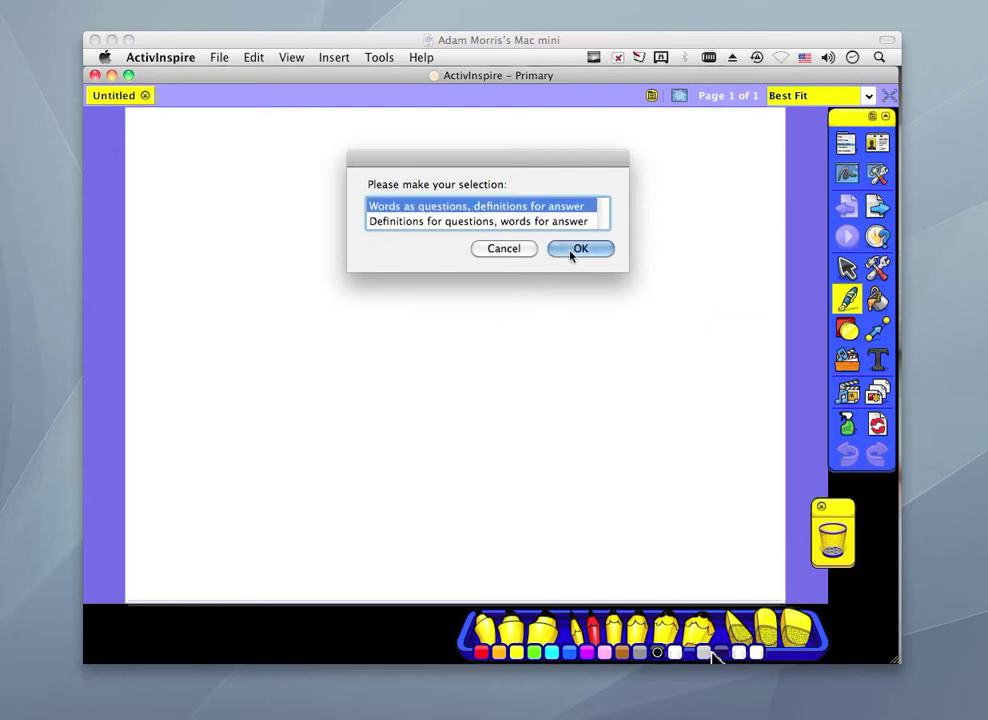
key(Return)
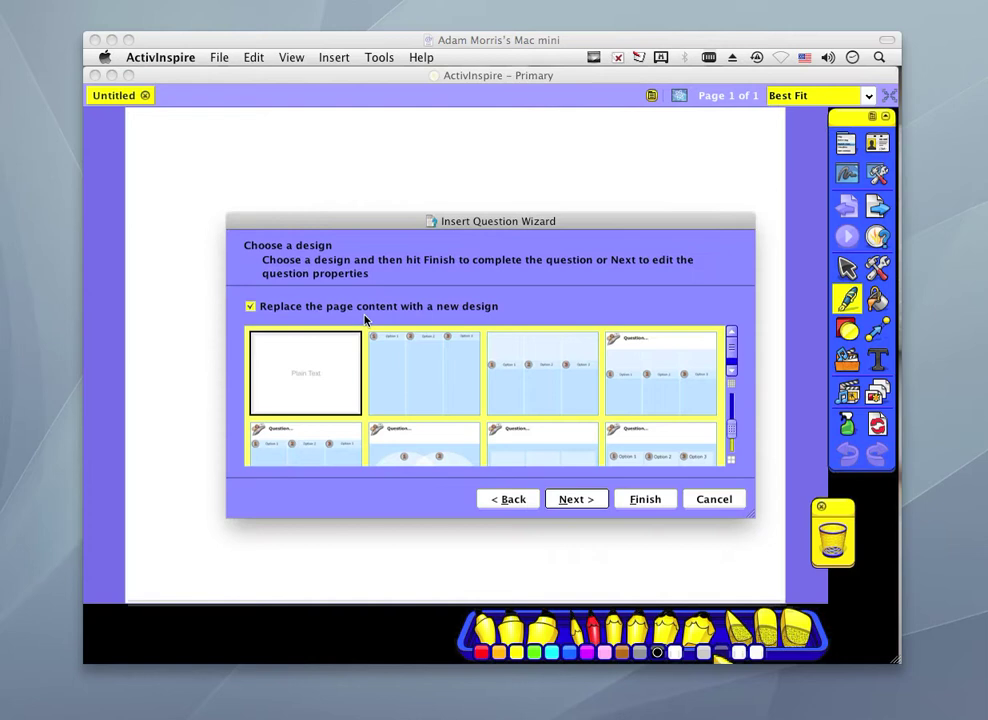
- Finish the blue question page using an alternate page design
key(Down)
key(Return)
scroll(365, 320, down, 3)
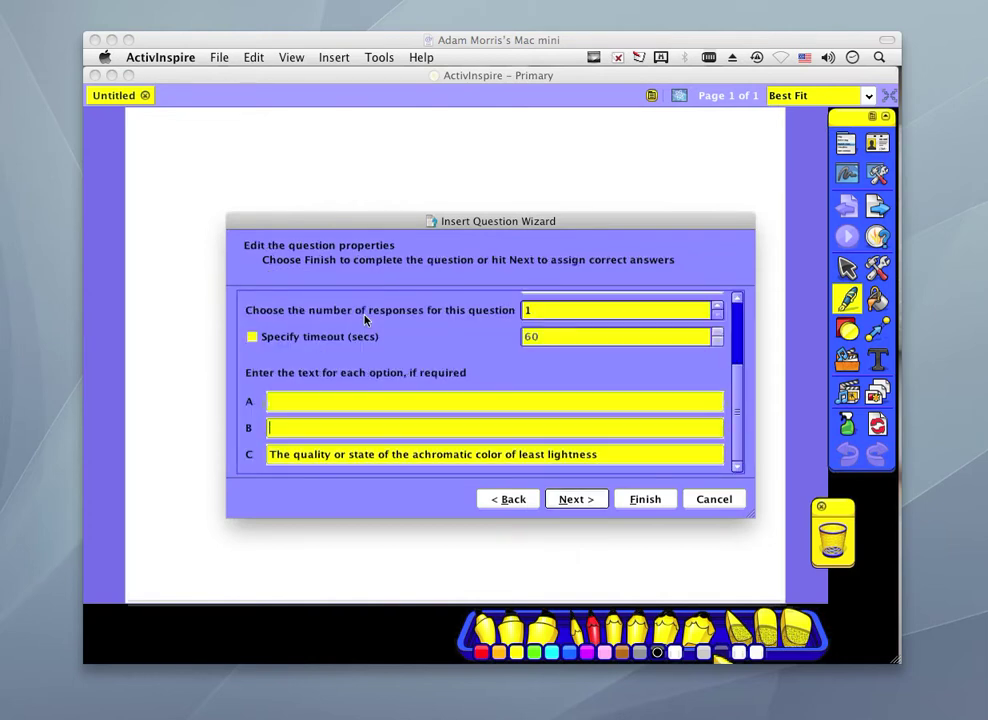
scroll(365, 320, up, 3)
key(Return)
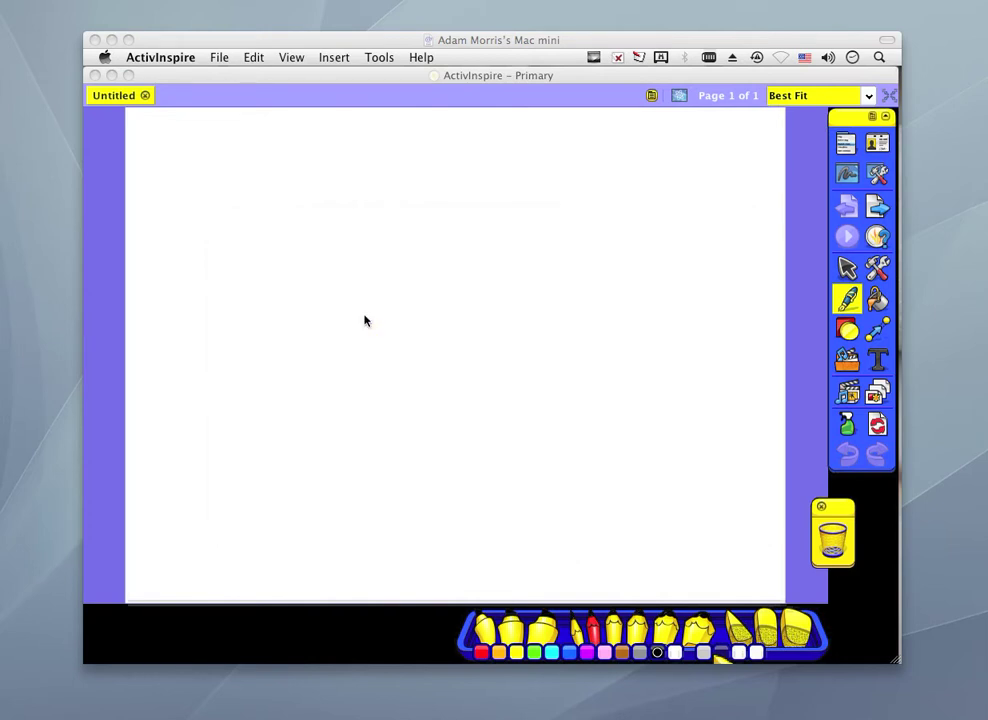
- Create the 'black' question page with Caucasoid, least-lightness and blue-pigment definitions as answers
key(Return)
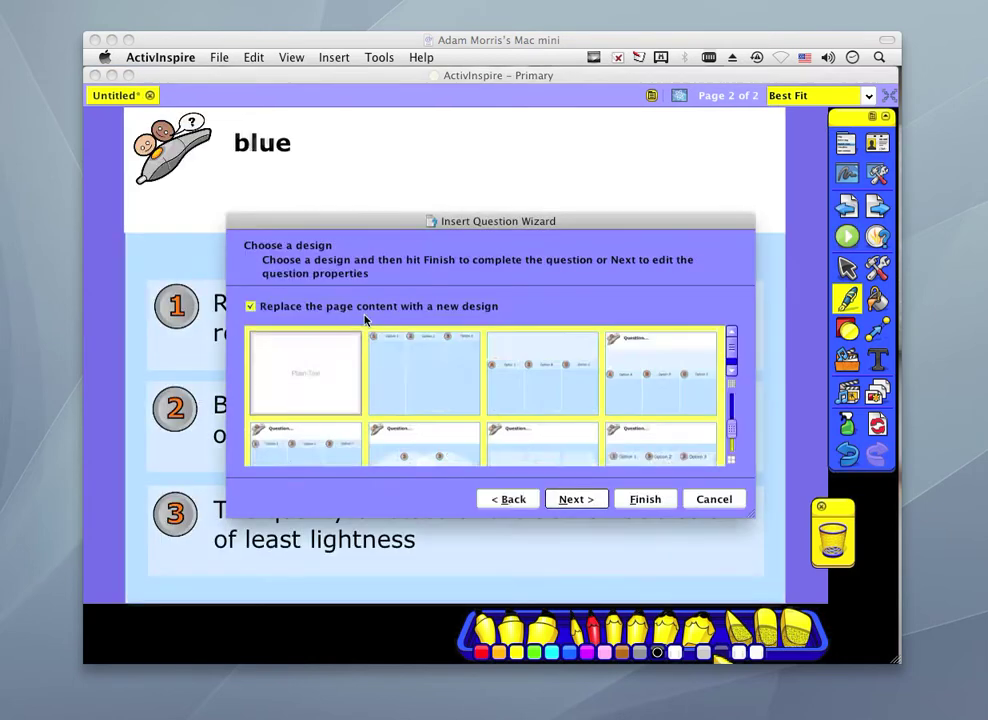
key(Down)
key(Down)
key(Return)
text(A member of the Caucasoid race.)
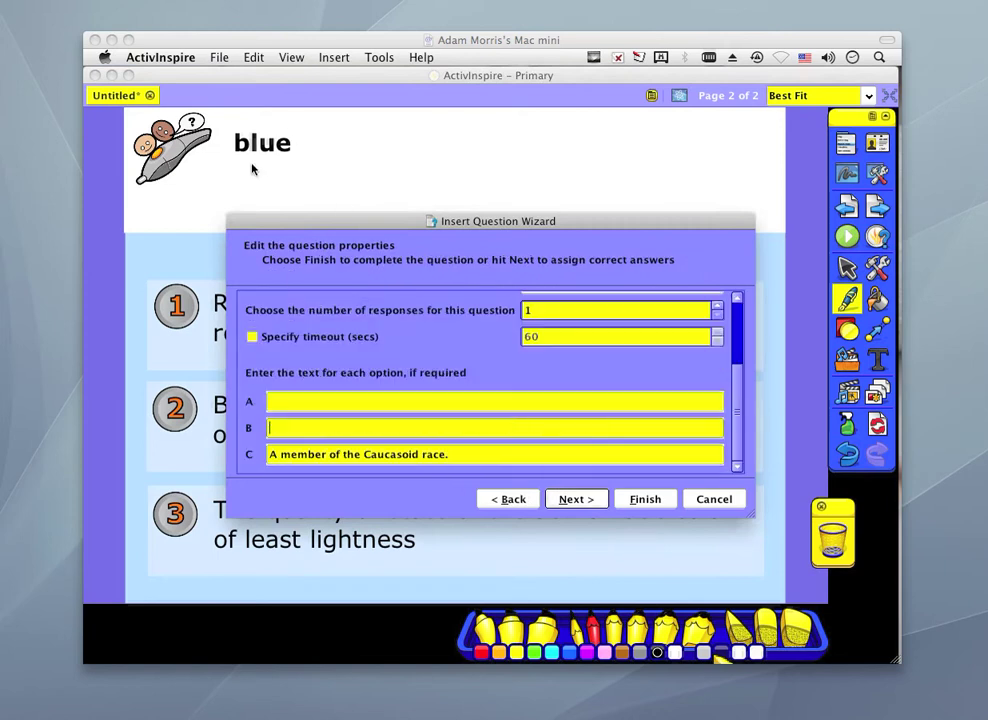
key(shift+Tab)
text(The quality or state of the achromatic color of least lightness)
key(shift+Tab)
text(Blue color or pigment; resembling the color of the clear sky in the daytime.)
key(shift+Tab)
key(shift+Tab)
key(shift+Tab)
key(shift+Tab)
key(shift+Tab)
text(black)
key(Return)
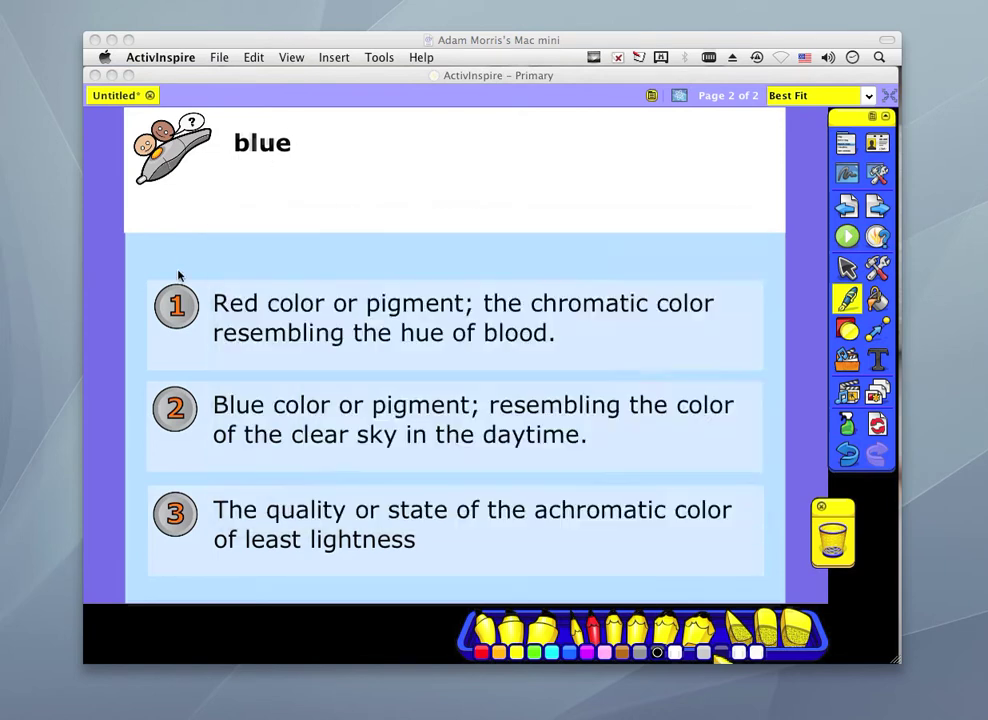
- Create the 'orange' question page with citrus fruit, blue-pigment and red-pigment definitions as answers
key(Return)
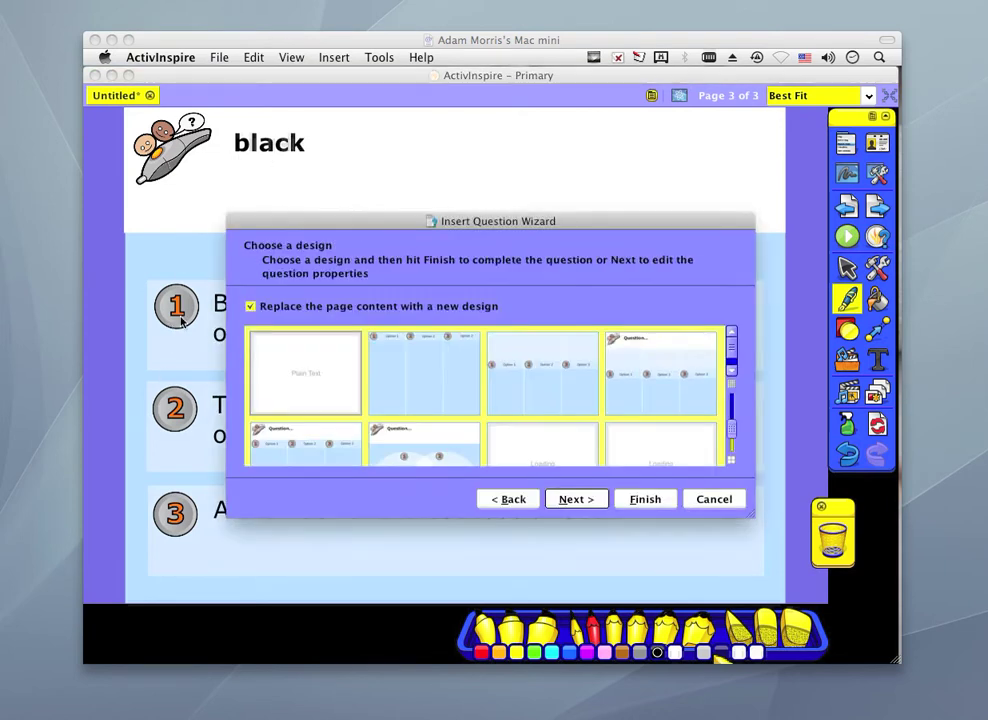
key(Down)
key(Down)
key(Return)
key(Tab)
key(Tab)
key(Tab)
key(Tab)
key(Tab)
key(Tab)
key(Tab)
text(Round yellow to orange fruit of any of several citrus trees.)
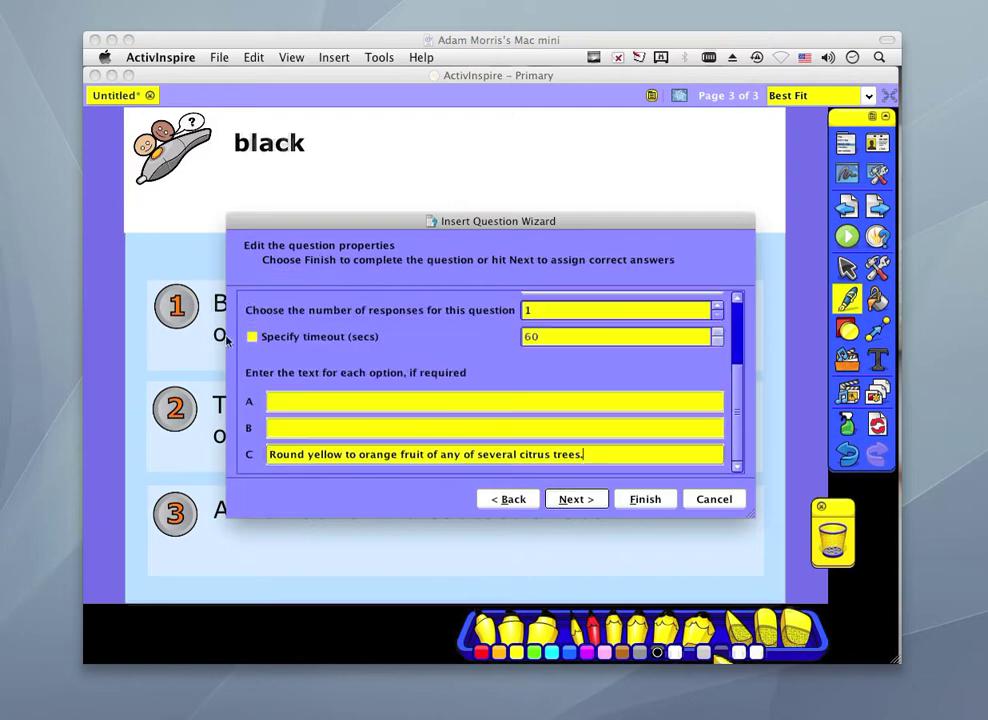
key(shift+Tab)
text(Blue color or pigment; resembling the color of the clear sky in the daytime.)
key(shift+Tab)
text(Red color or pigment; the chromatic color resembling the hue of blood.)
key(shift+Tab)
key(shift+Tab)
key(shift+Tab)
key(shift+Tab)
key(shift+Tab)
text(orange)
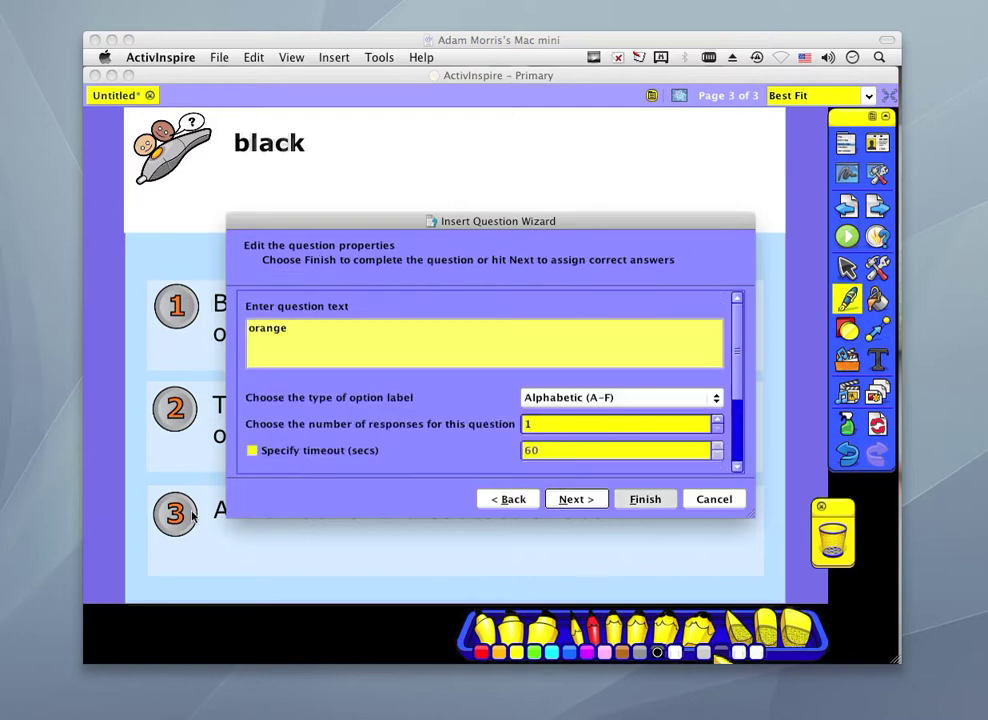
key(Return)
- Create a 3-option 'red' question page with least-lightness, red-pigment and blue-pigment answers
text(3)
key(Return)
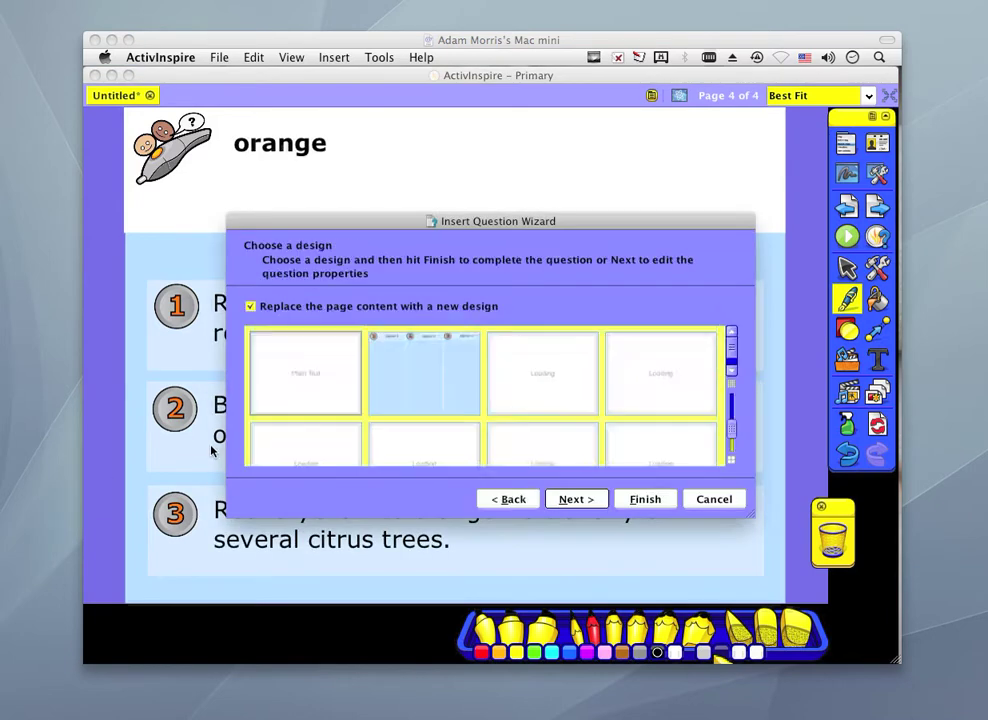
key(Down)
key(Down)
key(Return)
key(Tab)
key(Tab)
key(Tab)
key(Tab)
key(Tab)
key(Tab)
key(Tab)
text(The quality or state of the achromatic color of least lightness)
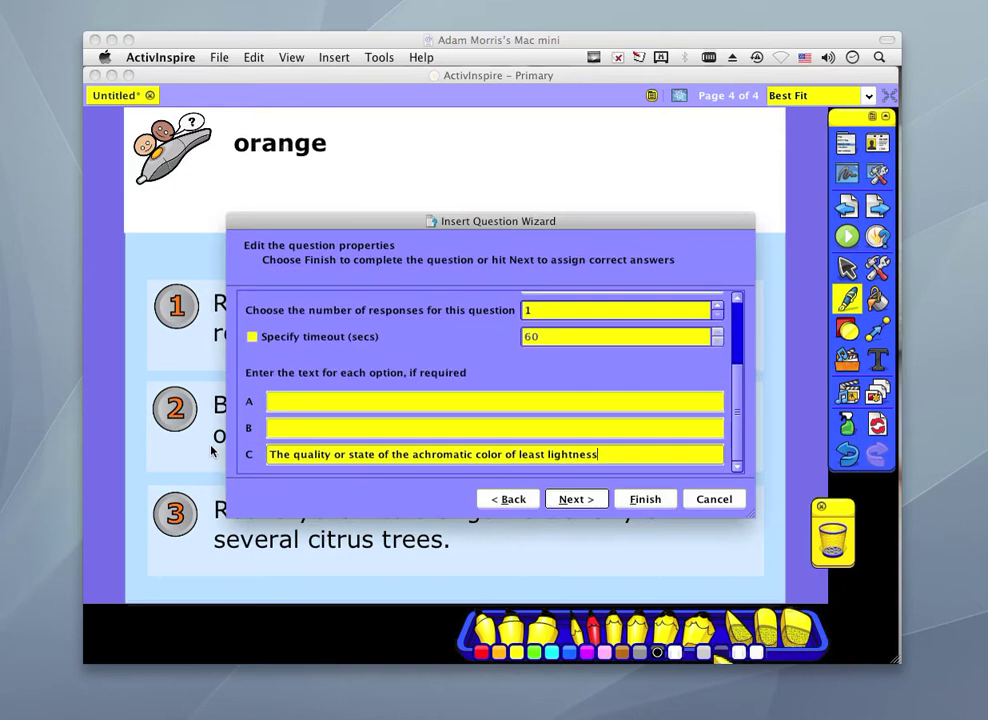
key(shift+Tab)
text(Red color or pigment; the chromatic color resembling the hue of blood.)
key(shift+Tab)
text(Blue color or pigment; resembling the color of the clear sky in the daytime.)
key(shift+Tab)
key(shift+Tab)
key(shift+Tab)
key(shift+Tab)
key(shift+Tab)
text(red)
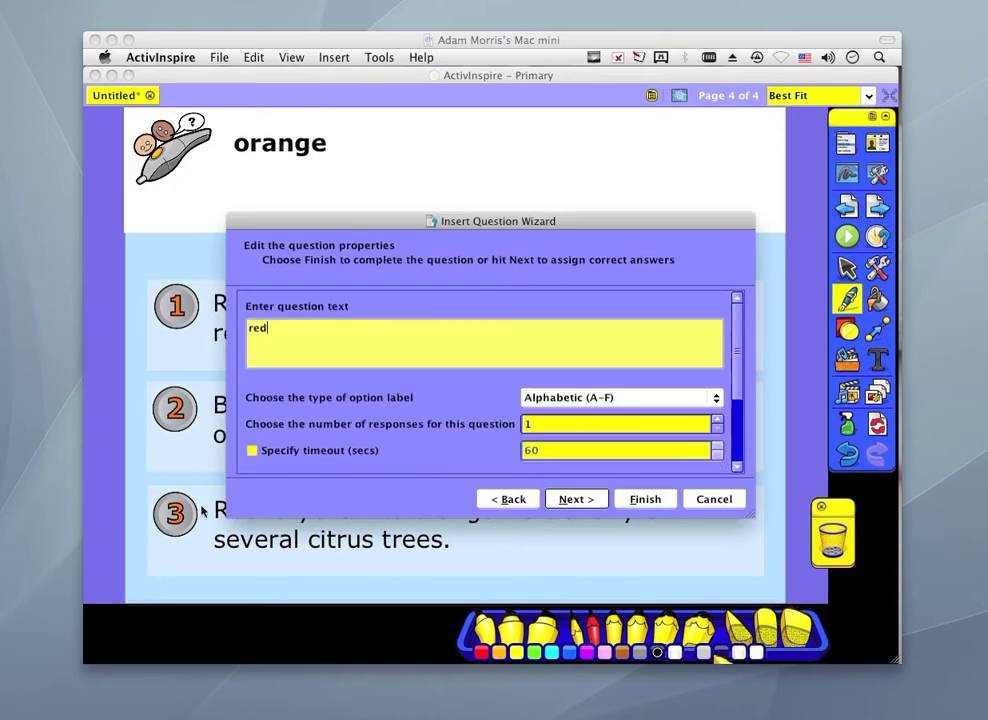
key(Return)
- Create a 3-option 'white' question page with least-lightness, citrus fruit and Caucasoid answers
text(3)
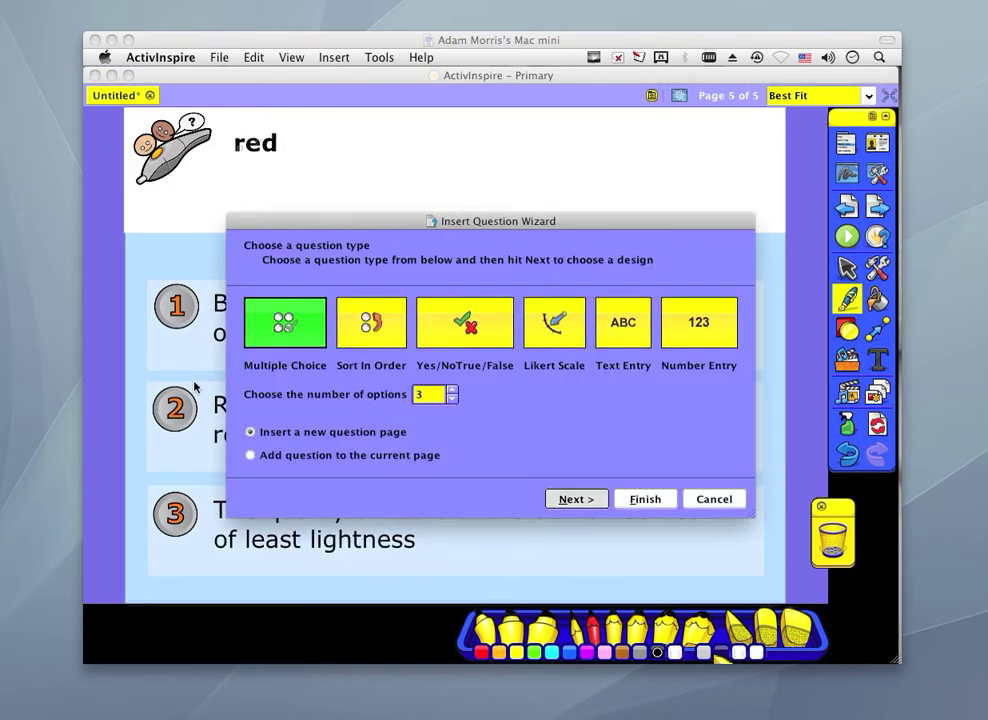
key(Return)
key(Down)
key(Return)
key(Tab)
key(Tab)
key(Tab)
key(Tab)
key(Tab)
key(Tab)
key(Tab)
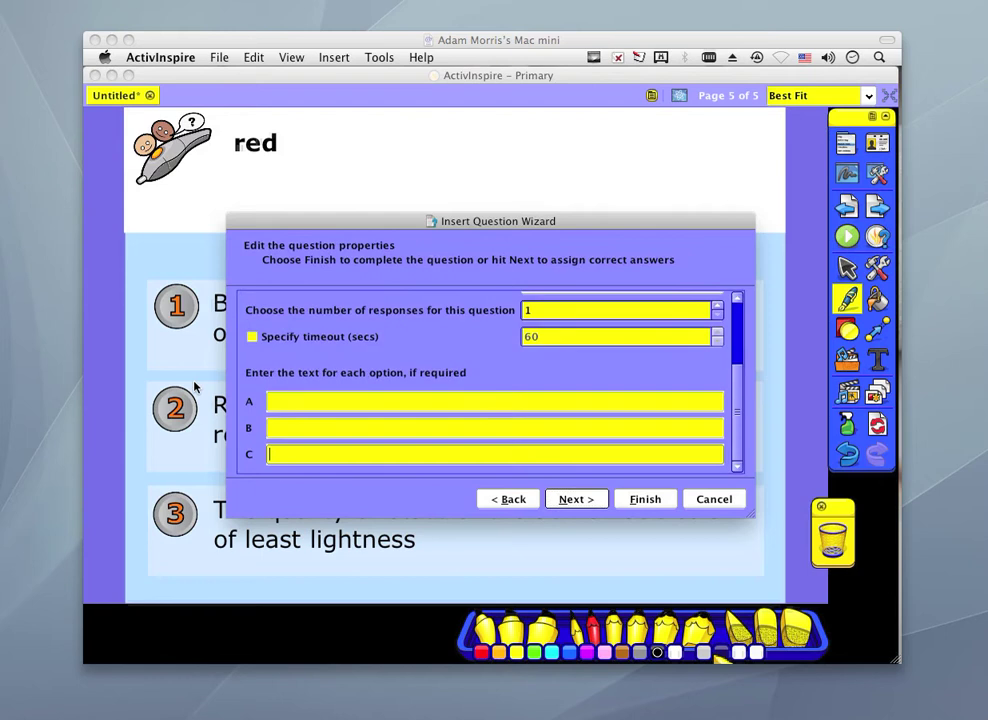
text(The quality or state of the achromatic color of least lightness)
key(shift+Tab)
text(Round yellow to orange fruit of any of several citrus trees.)
key(shift+Tab)
text(A member of the Caucasoid race.)
key(shift+Tab)
key(shift+Tab)
key(shift+Tab)
key(shift+Tab)
key(shift+Tab)
text(white)
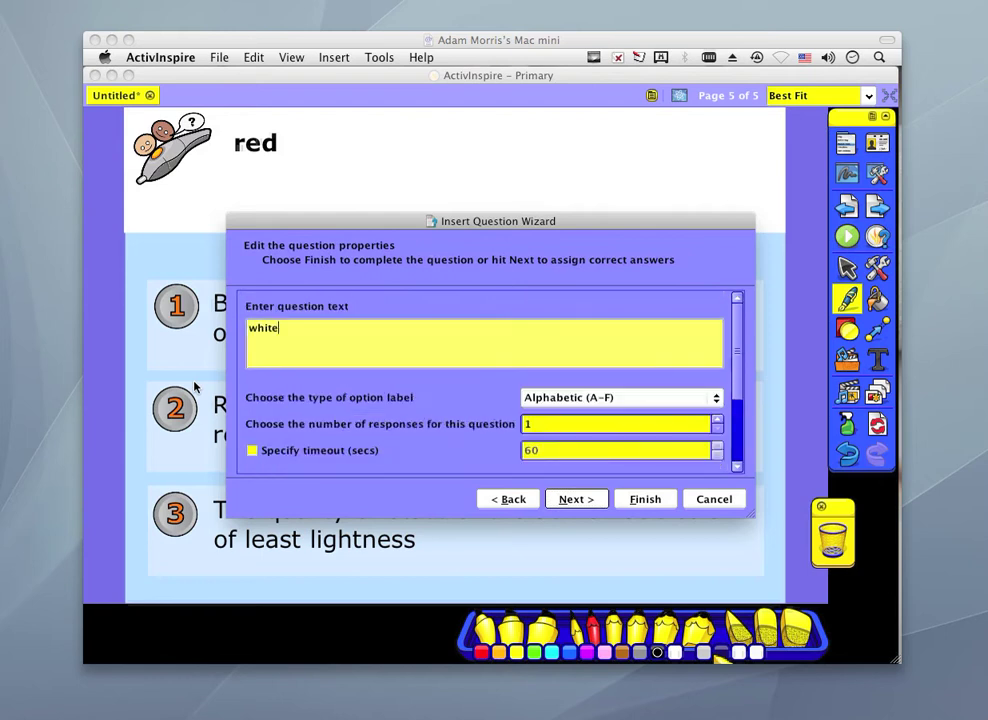
key(Return)
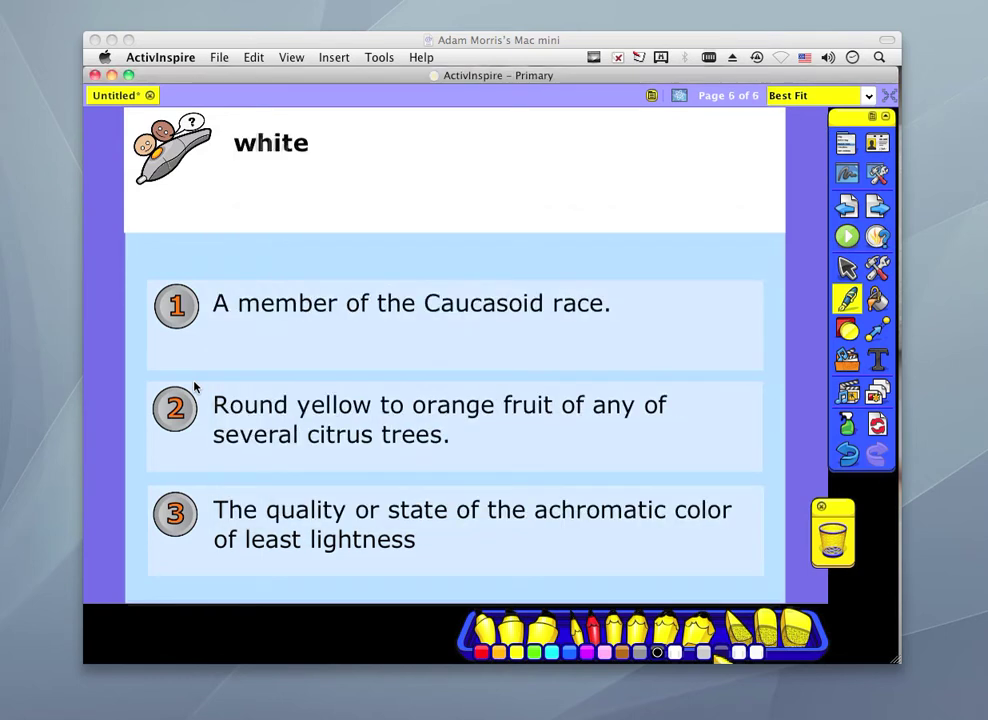
- Page back four pages to the blue word page
click(847, 205)
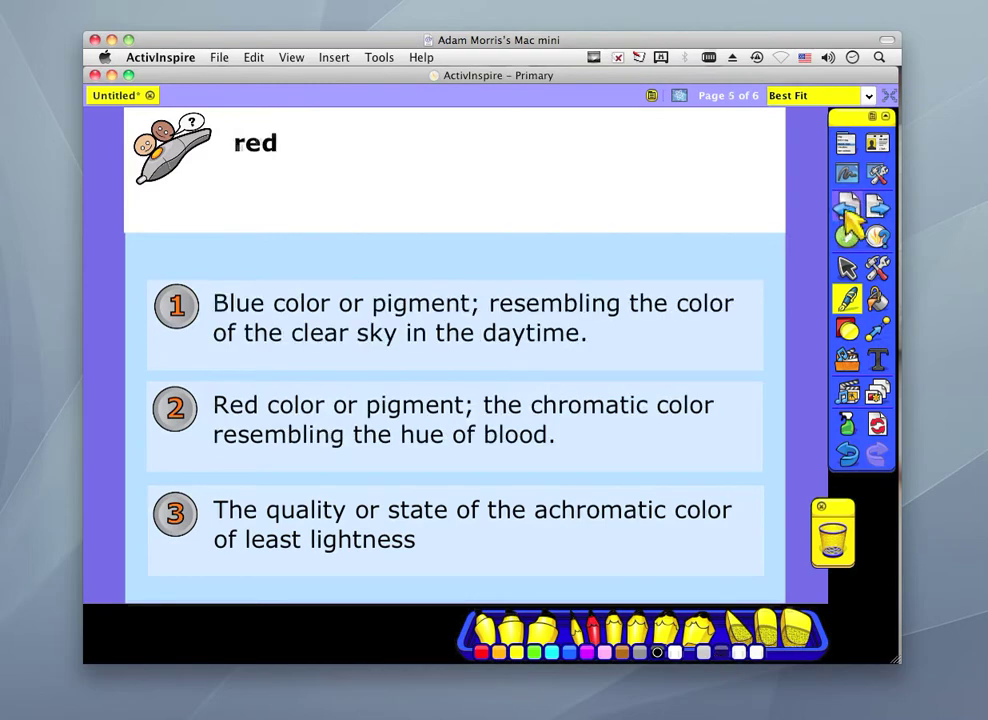
click(848, 208)
click(849, 209)
click(849, 209)
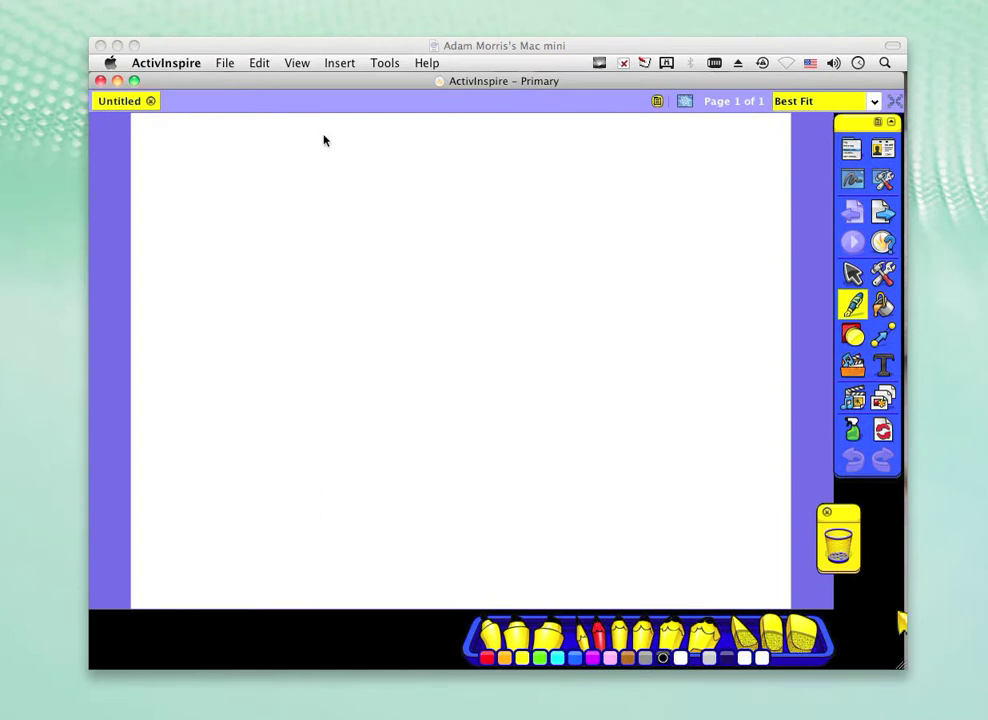
- Open '006 Informat vs Formal Writing.flipchart' from the recent files list
click(306, 53)
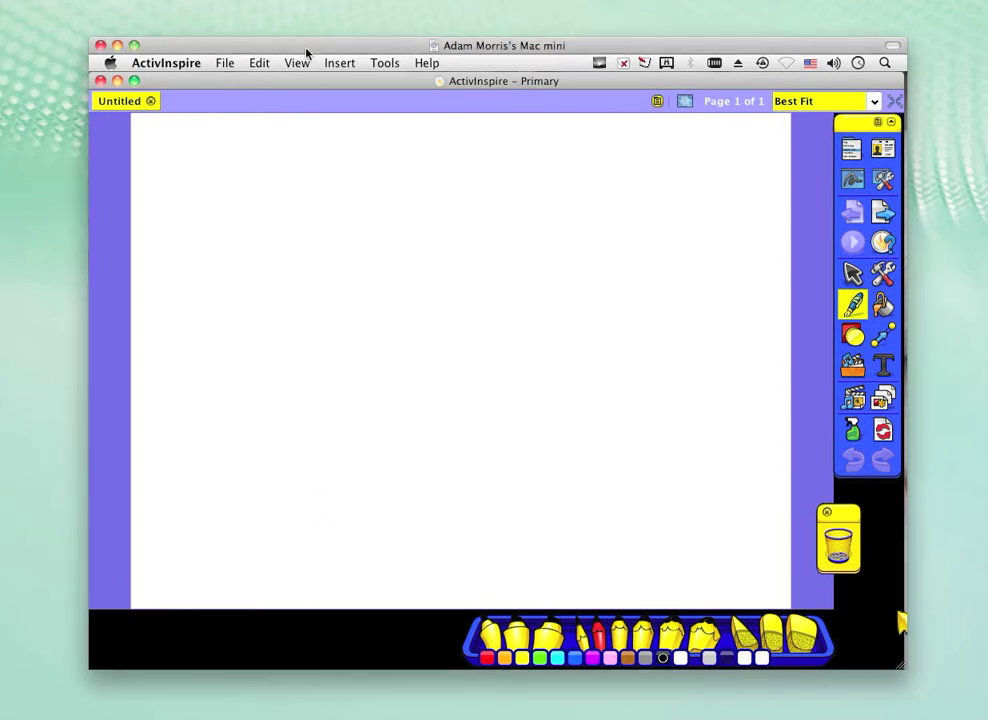
click(213, 68)
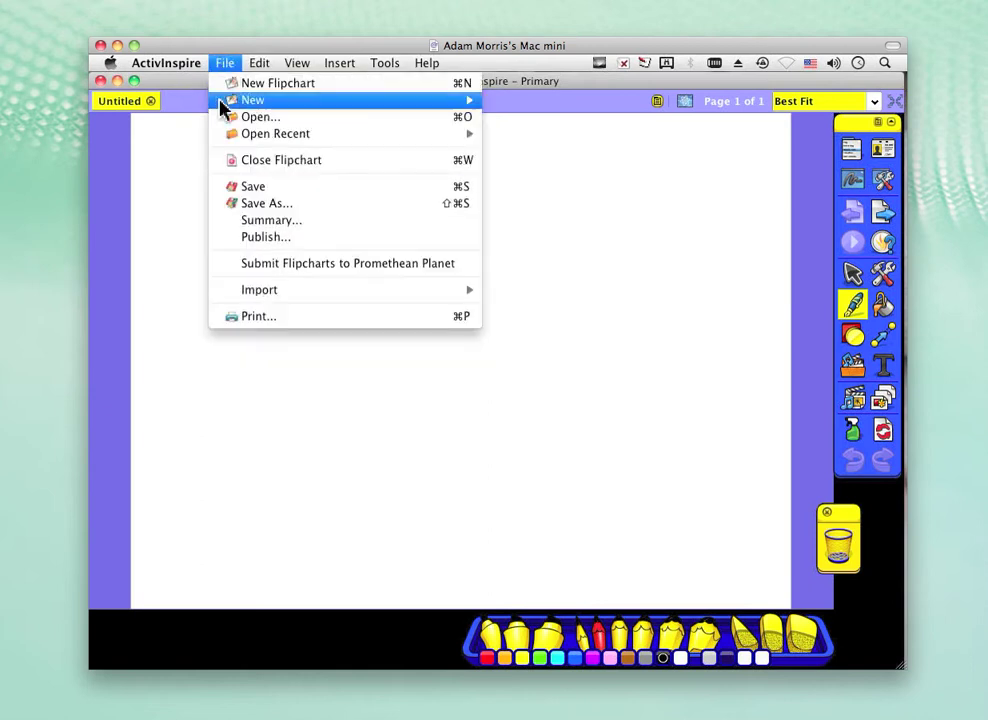
mouse_move(228, 138)
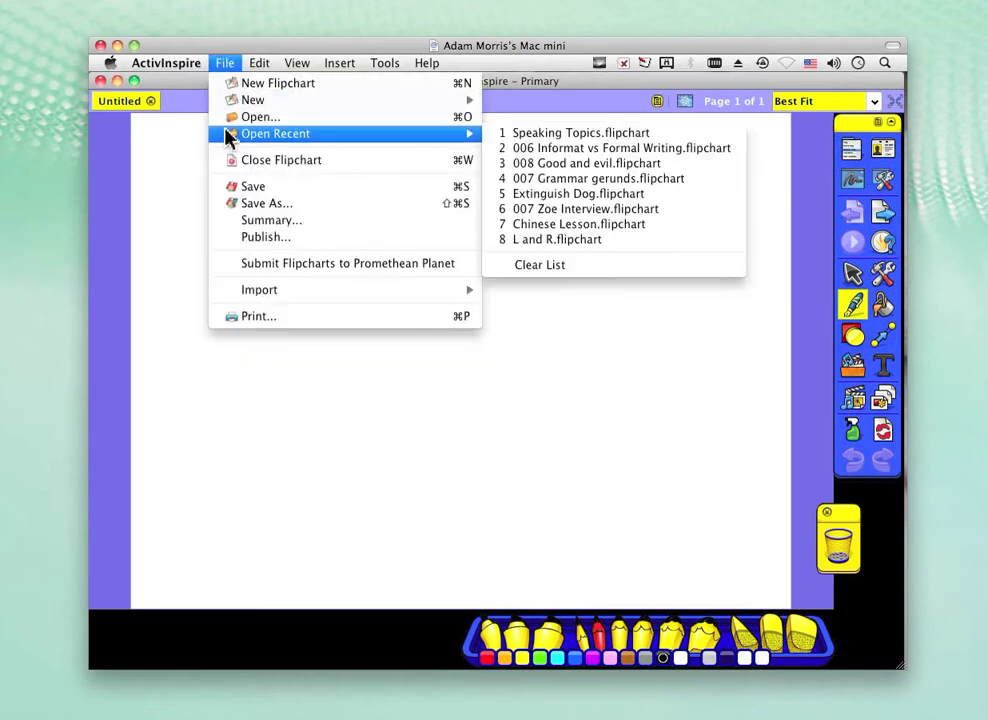
click(530, 152)
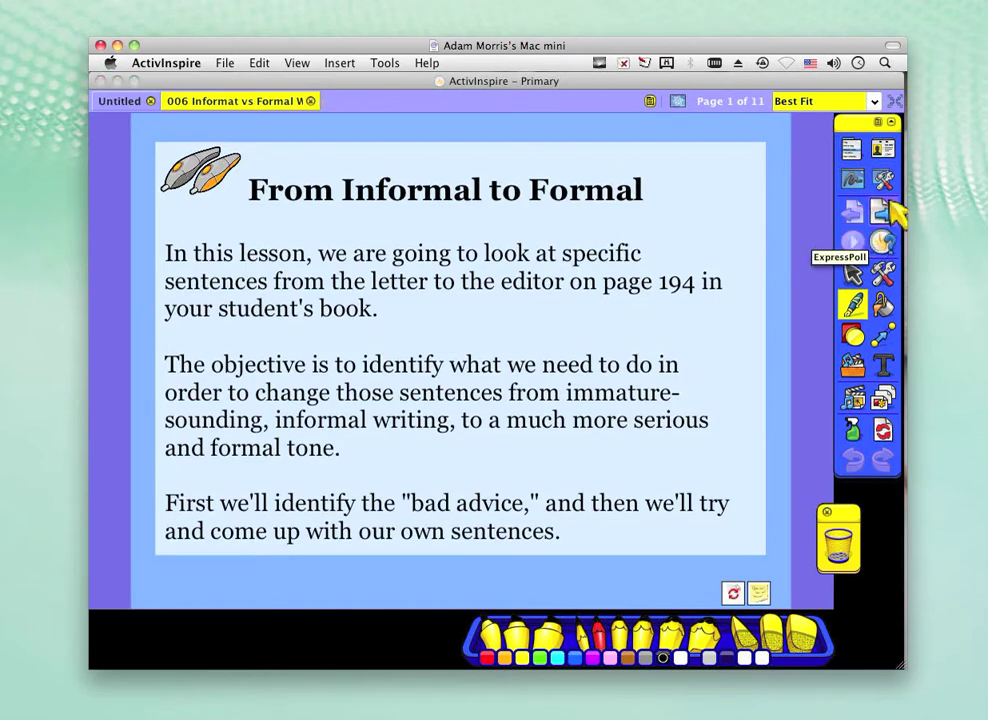
- Advance two pages to page 3 of 11, the formal self-introduction question
click(885, 215)
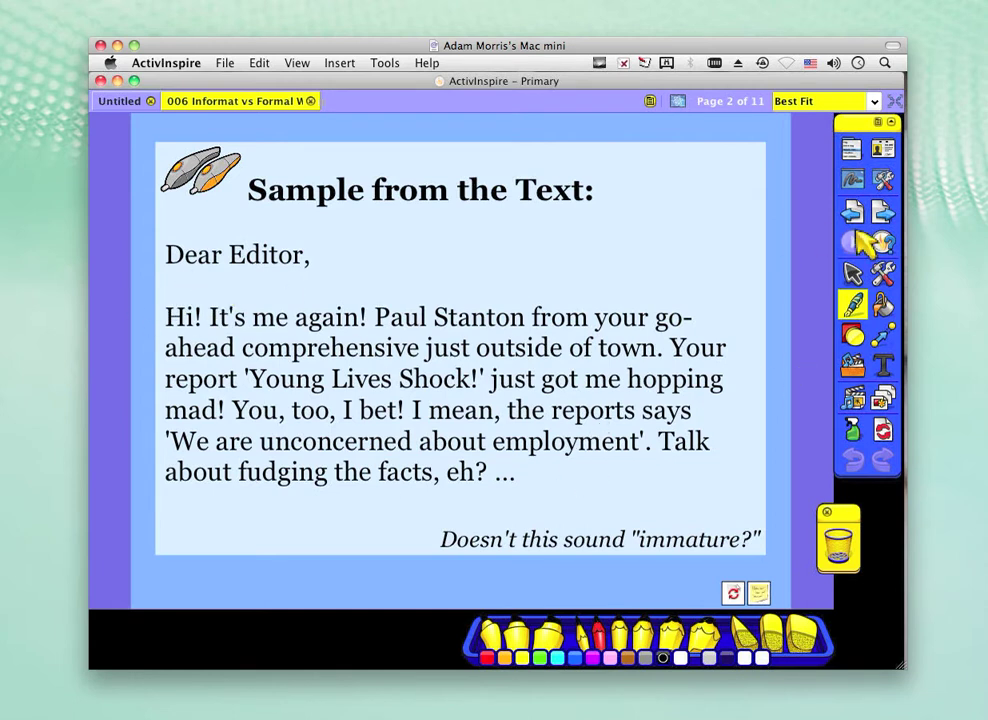
click(883, 216)
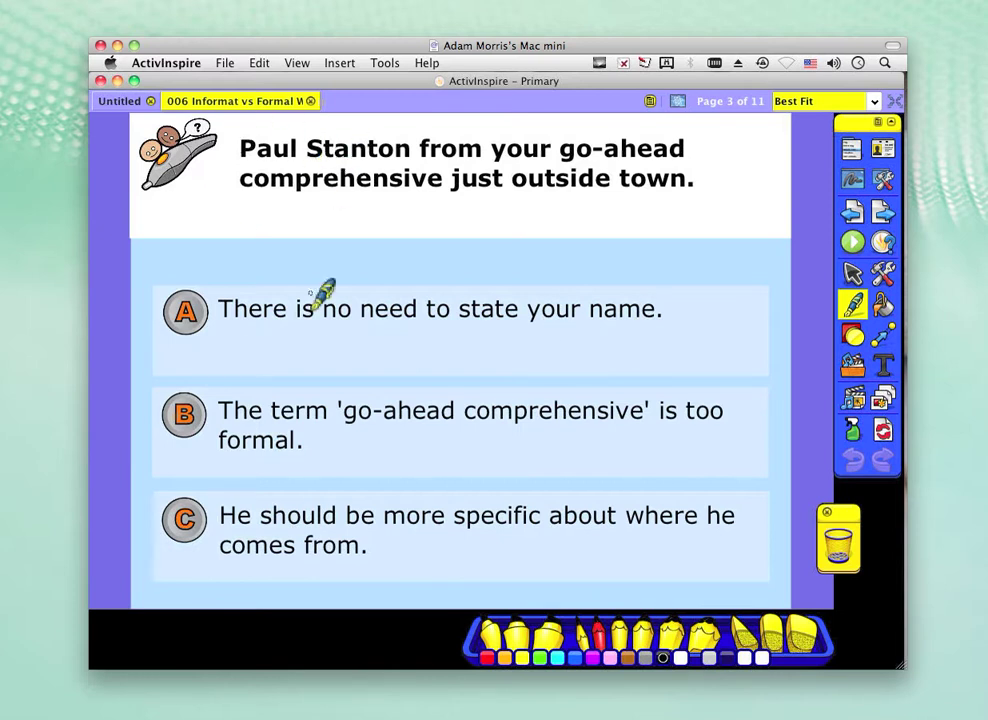
- Pen-mark answer A on page 3 and circle answer A on page 4, undoing a stray underline
mouse_move(287, 367)
mouse_down()
mouse_move(289, 332)
mouse_move(303, 331)
mouse_move(299, 350)
mouse_up()
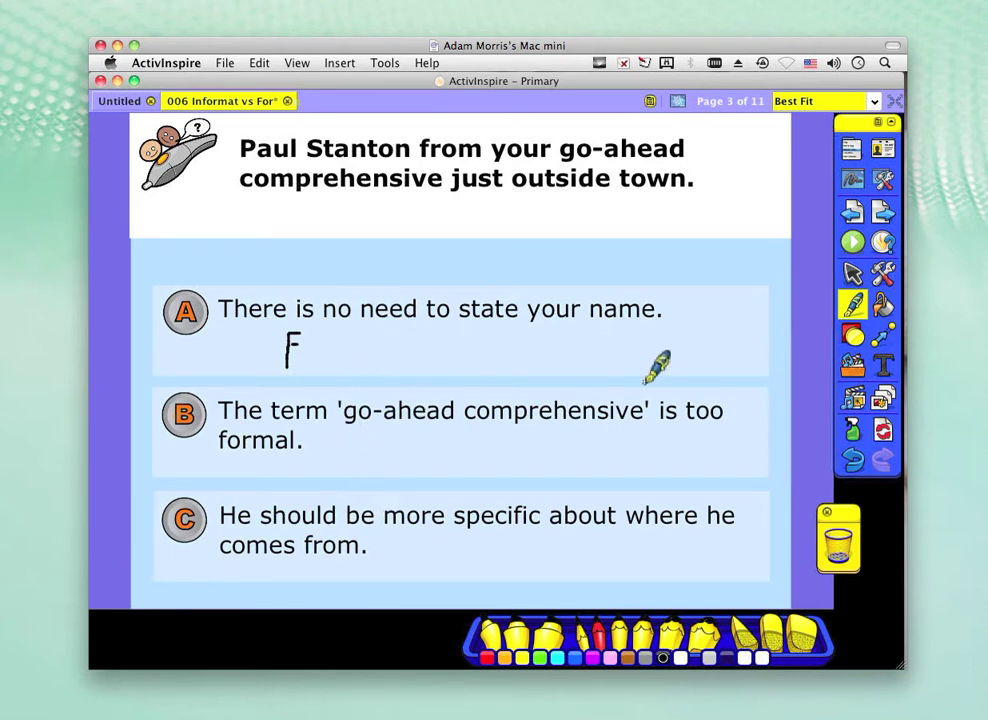
click(881, 217)
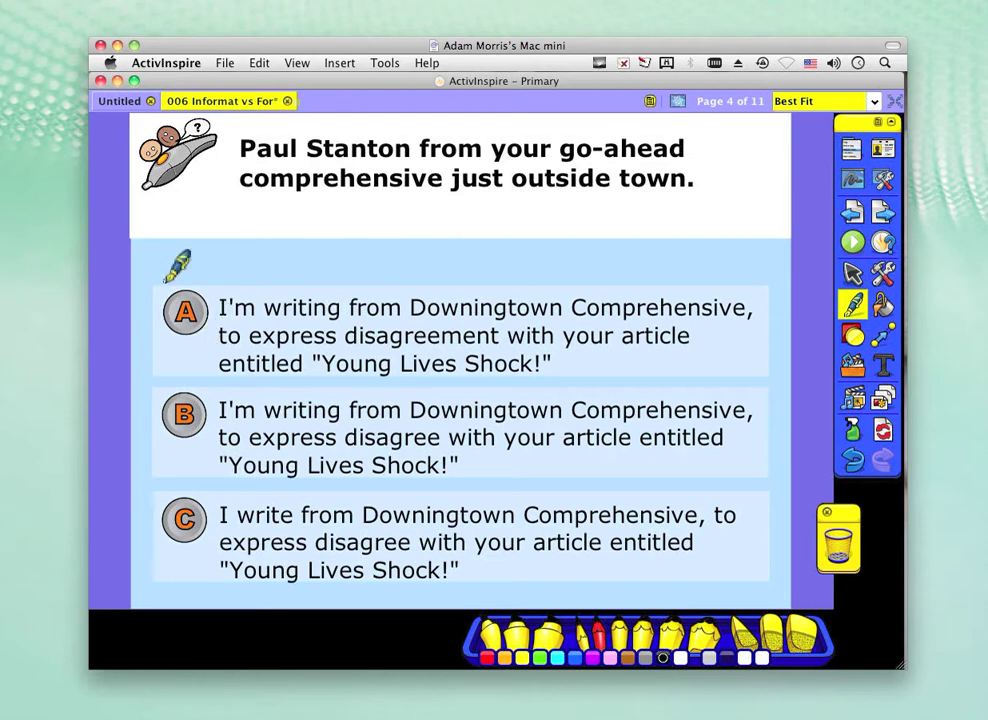
mouse_move(226, 298)
mouse_down()
mouse_move(176, 281)
mouse_move(215, 284)
mouse_up()
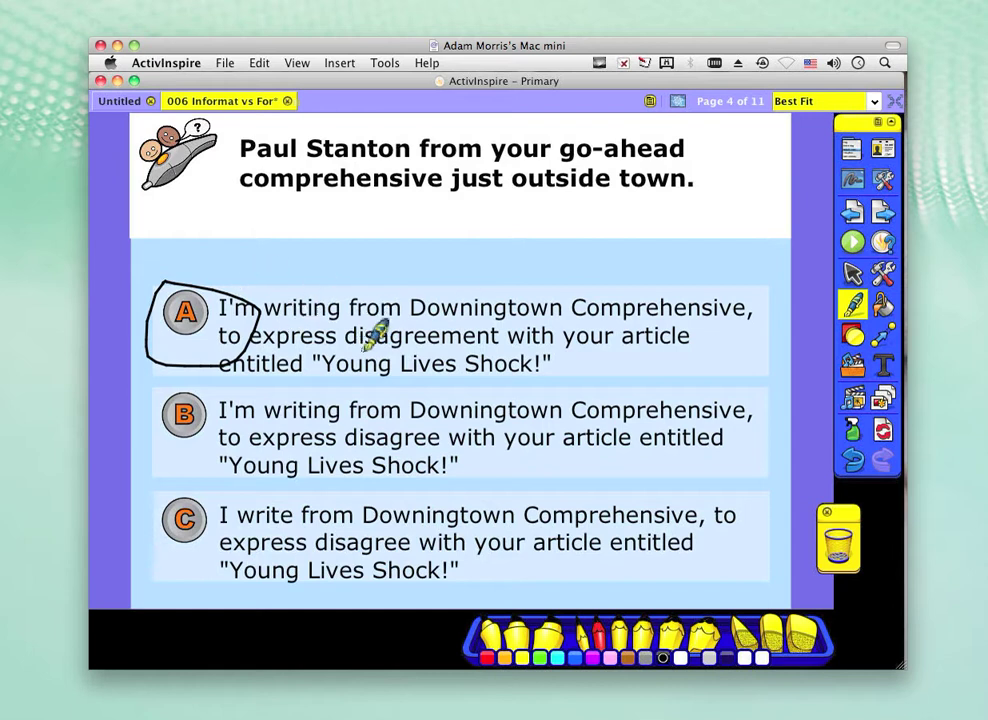
drag(268, 192, 442, 192)
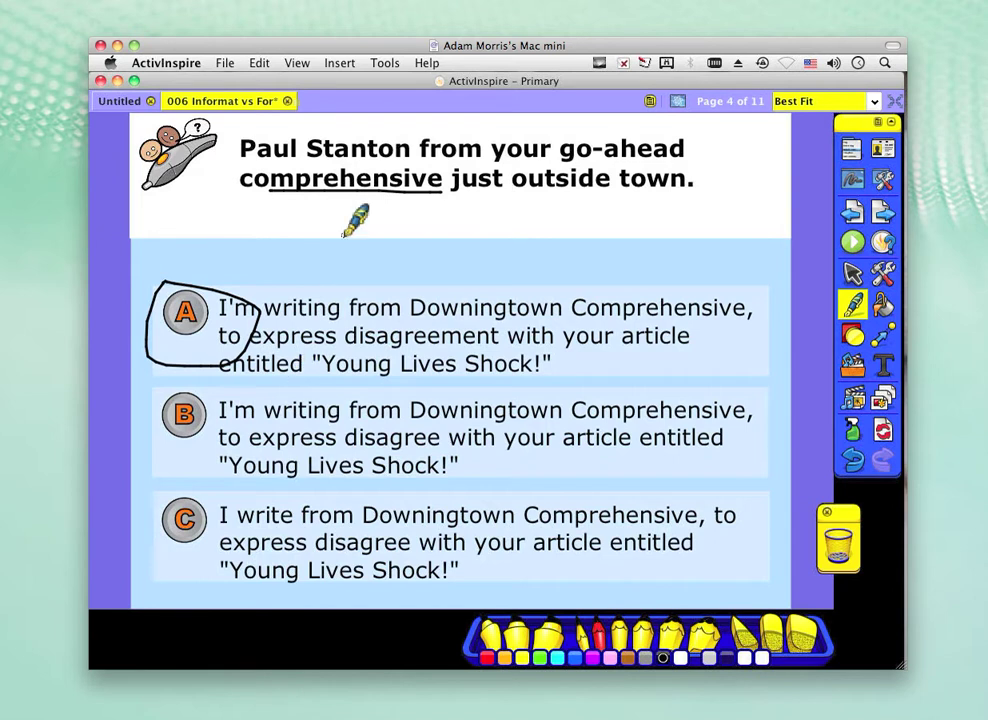
key(super+z)
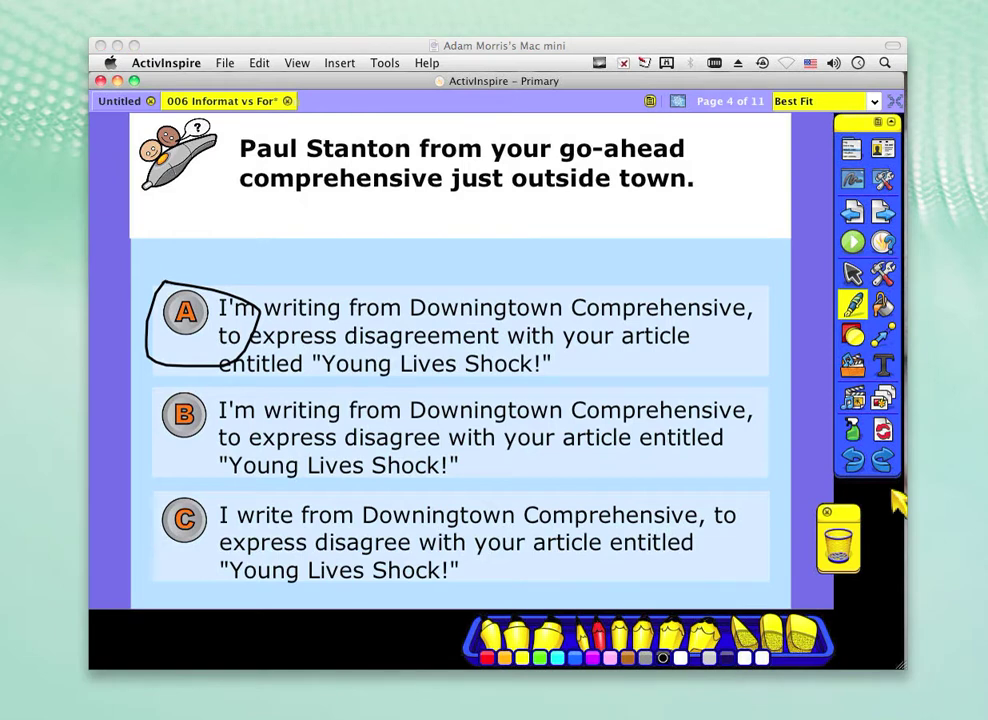
- Send to the first machine and enter the go-ahead comprehensive sentence as sentence 1, then finish
key(Down)
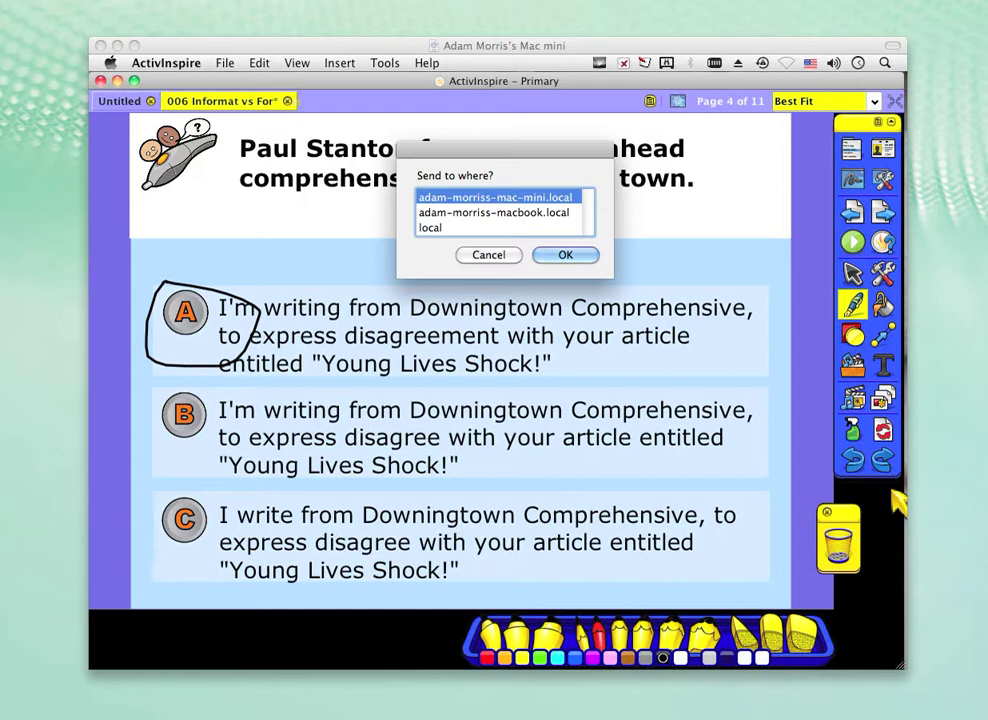
key(Return)
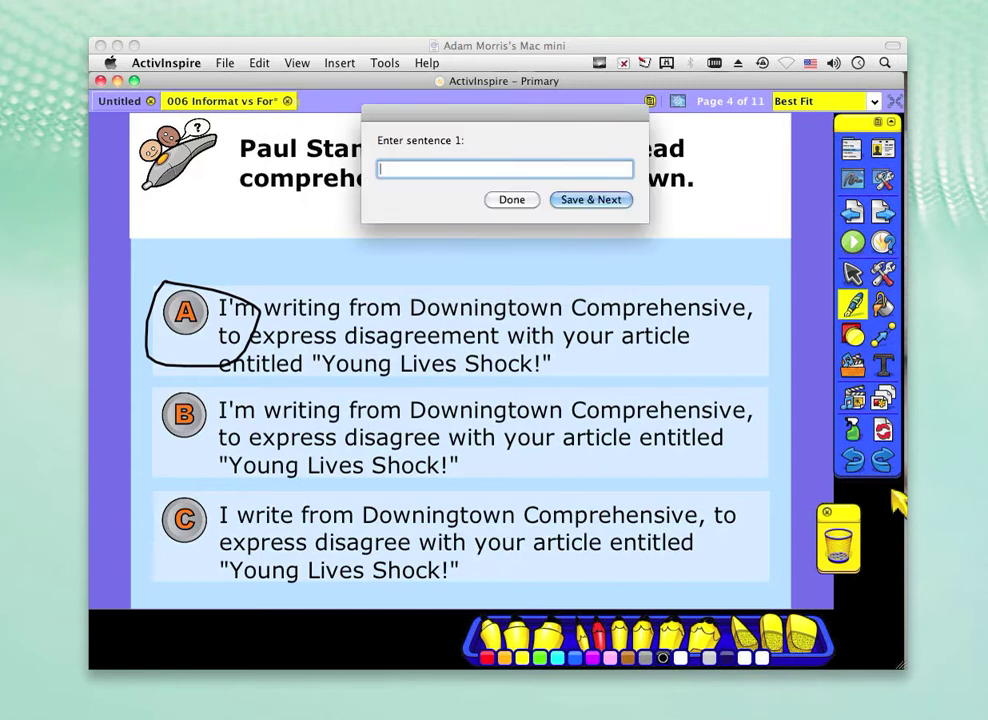
drag(447, 124, 427, 228)
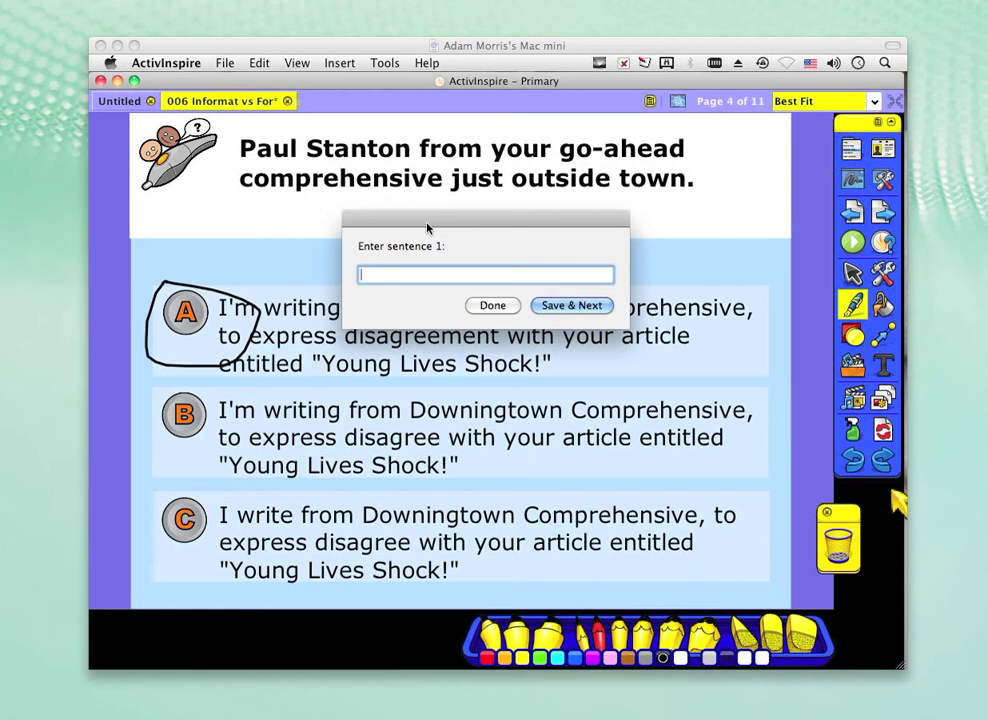
text(Paul Stanton from your g)
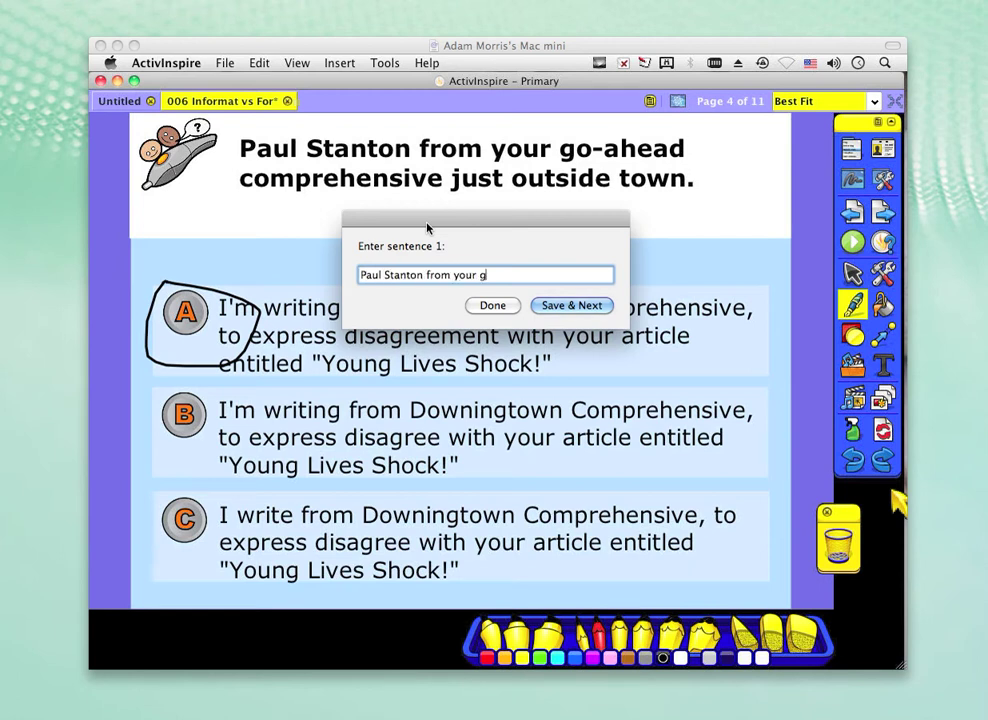
text(o-ahead comprehensiv)
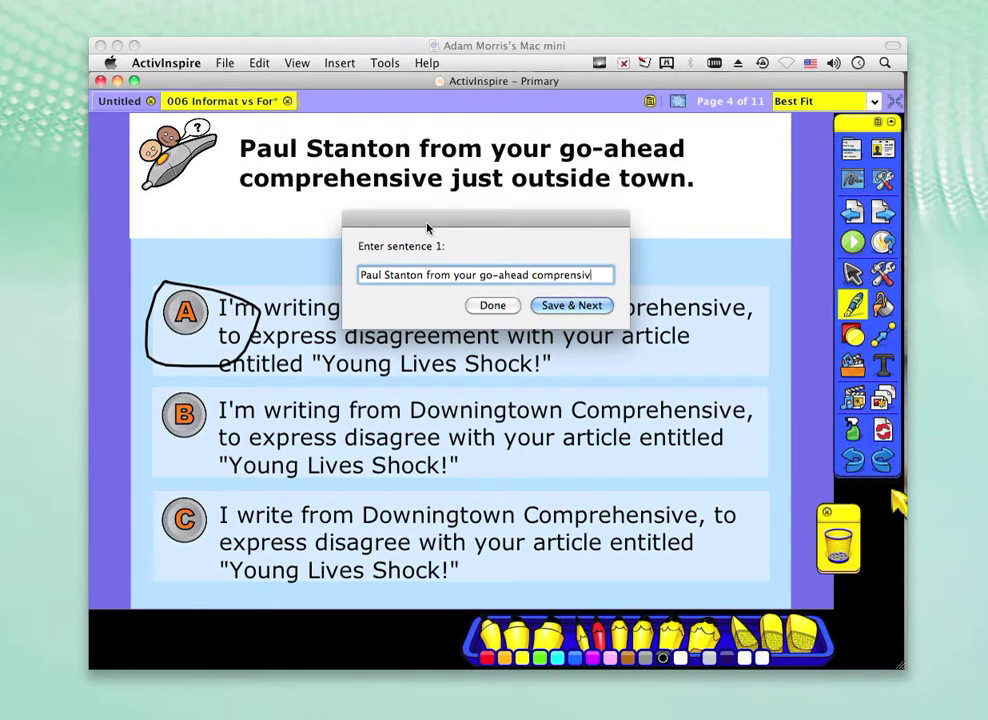
text(e just )
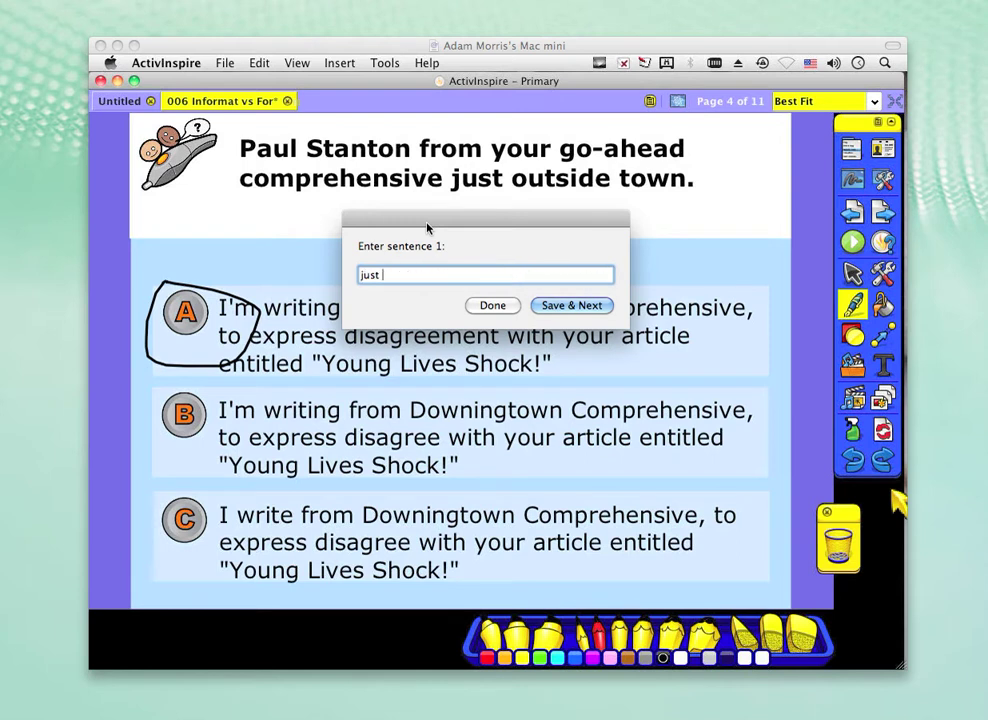
text(outside town.)
click(569, 306)
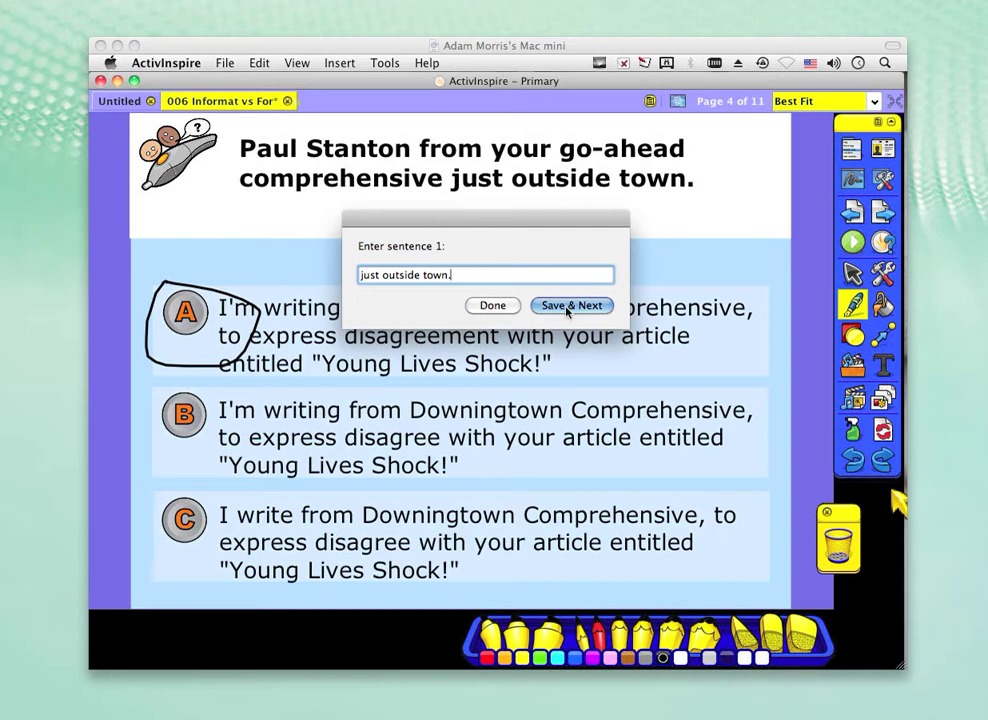
text(Sentence 2)
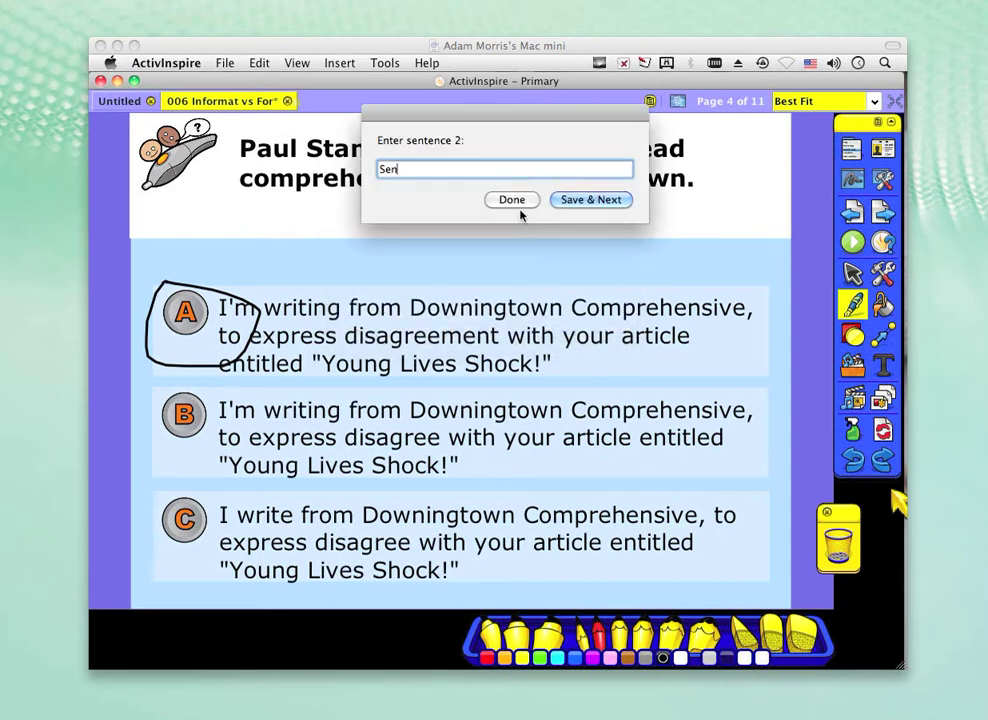
click(516, 200)
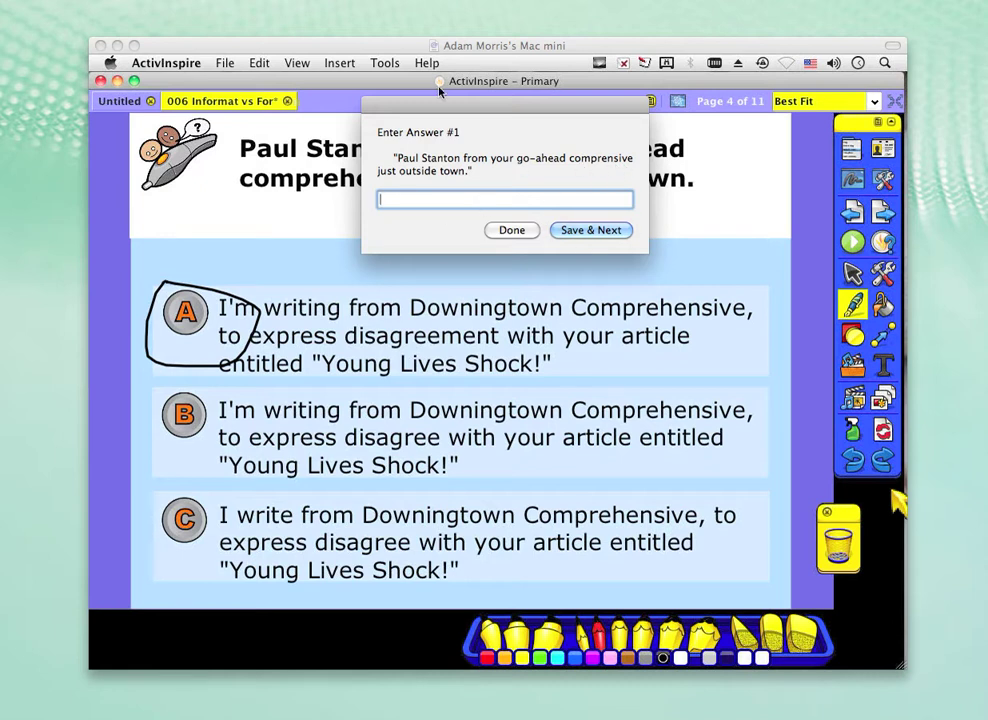
- Enter A, B and C as the three poll answers and close the answer entry
drag(439, 108, 436, 213)
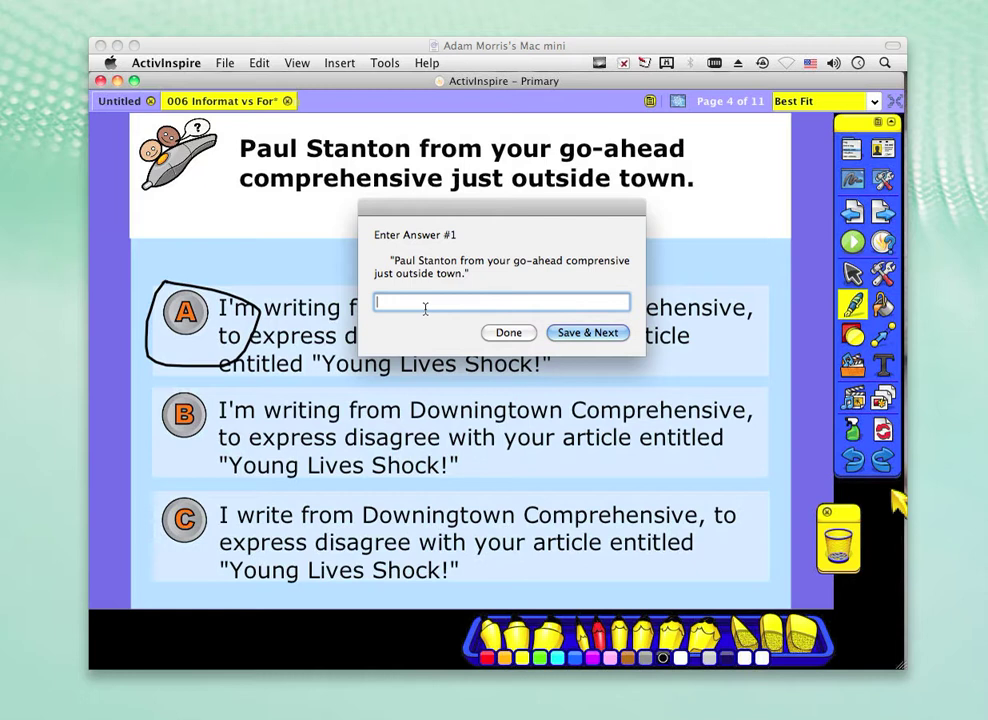
text(A)
key(Return)
text(B)
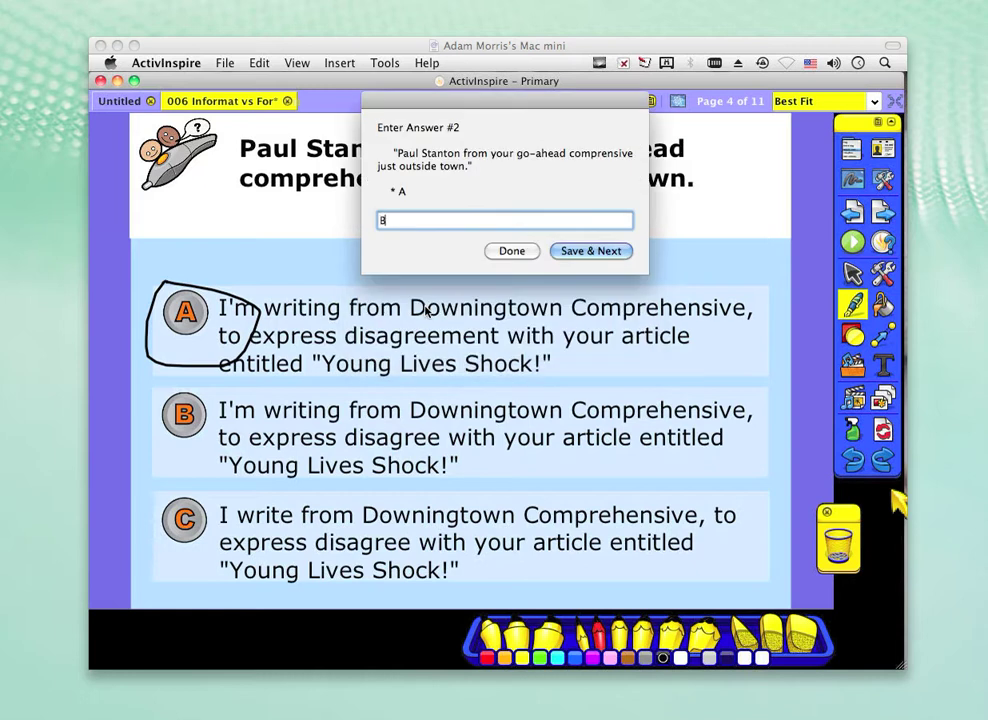
key(Return)
text(C)
key(Return)
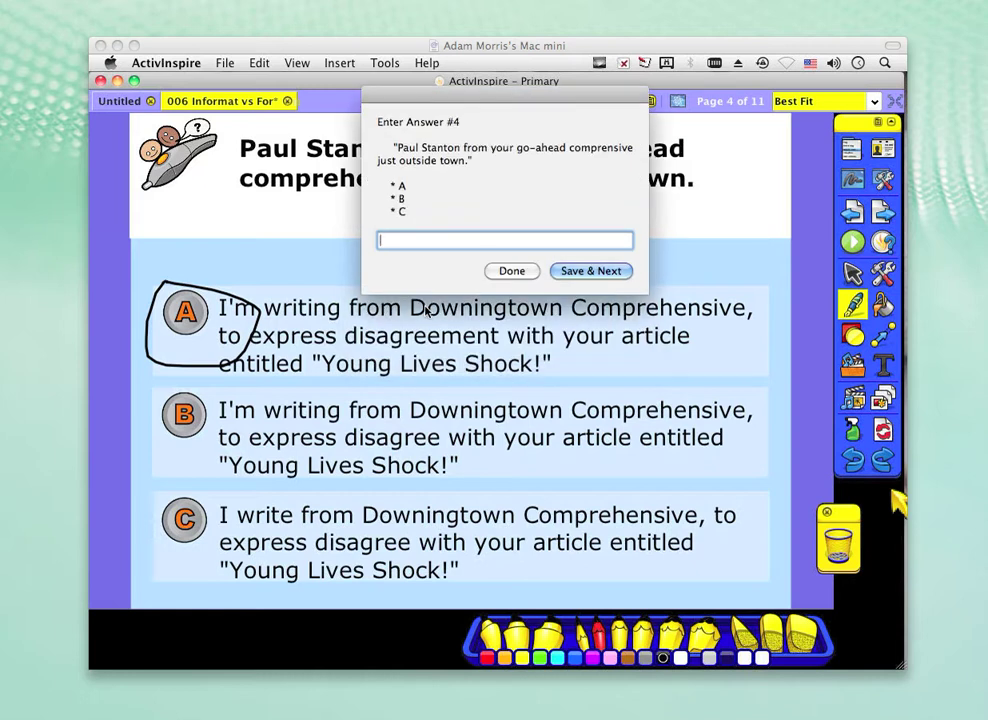
click(512, 271)
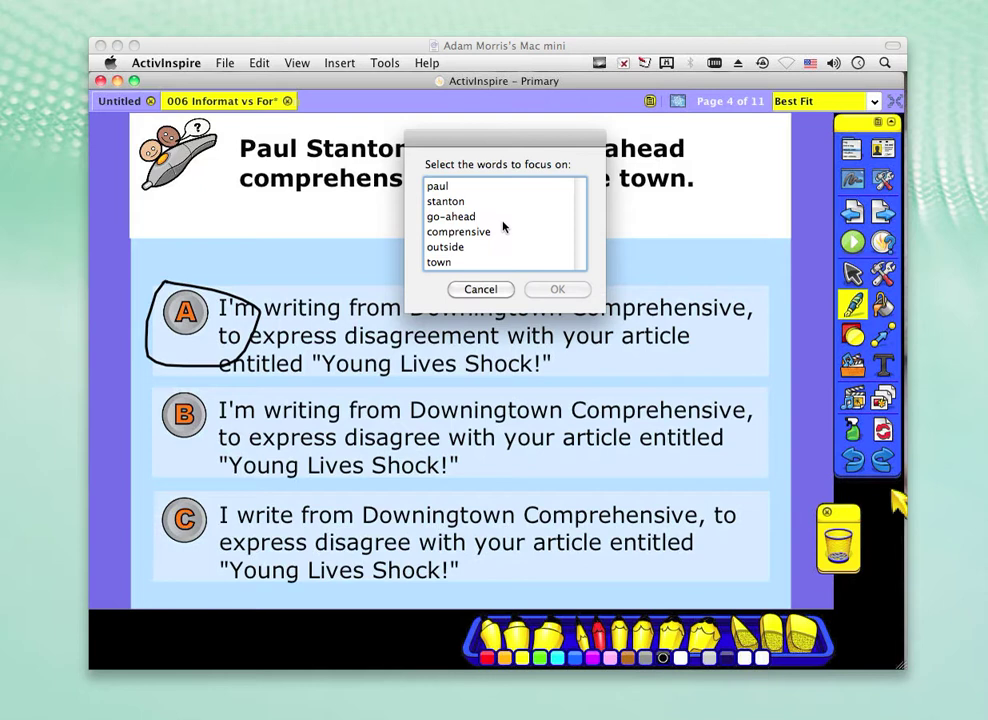
- Select go-ahead through town as the focus words and confirm the selection
click(470, 216)
key(shift+Down)
key(shift+Down)
key(shift+Down)
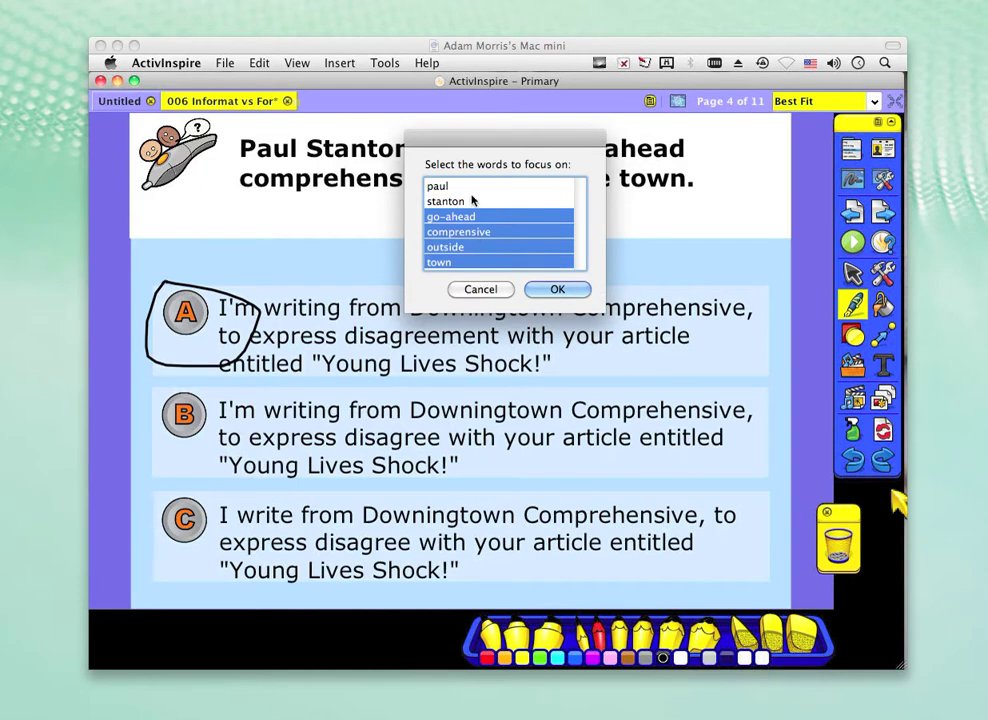
super+click(481, 231)
super+click(480, 246)
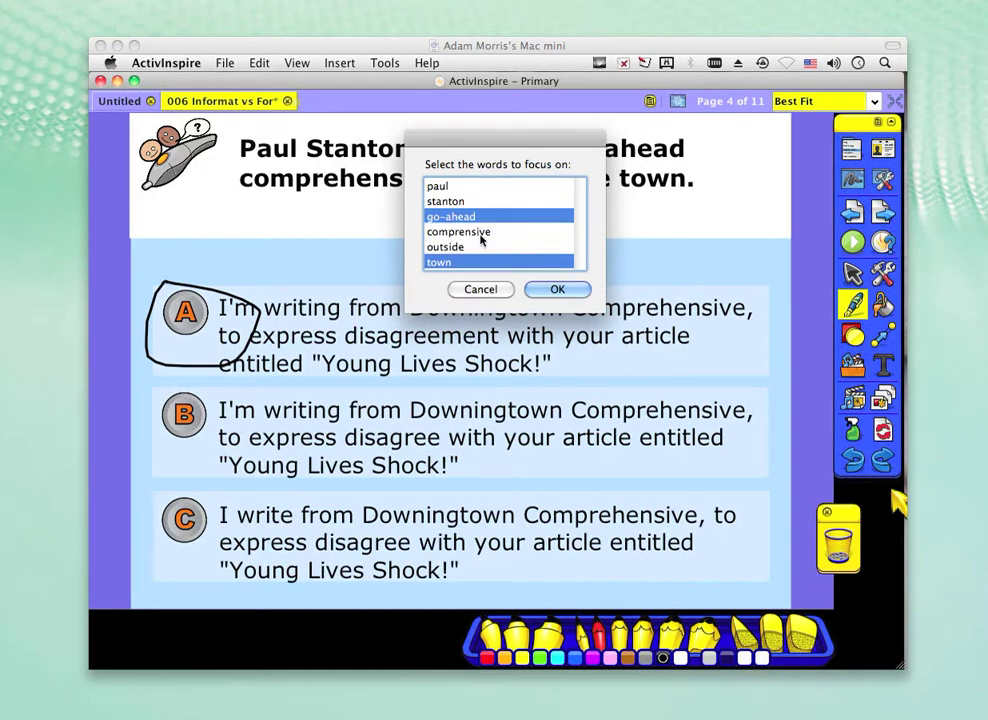
click(481, 234)
click(489, 216)
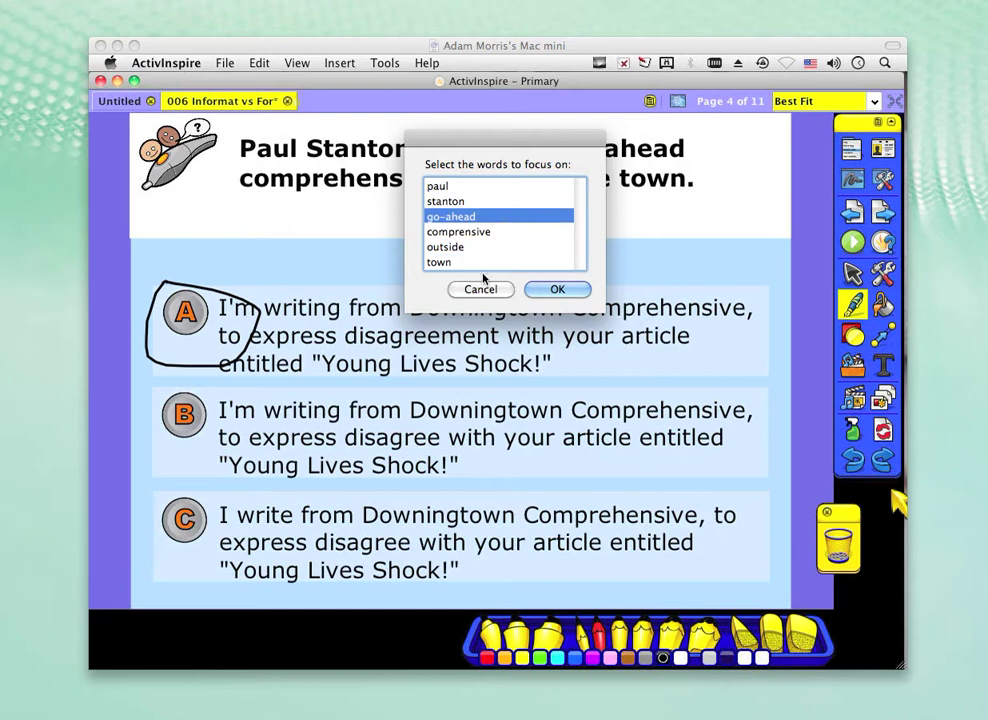
shift+click(483, 262)
click(537, 289)
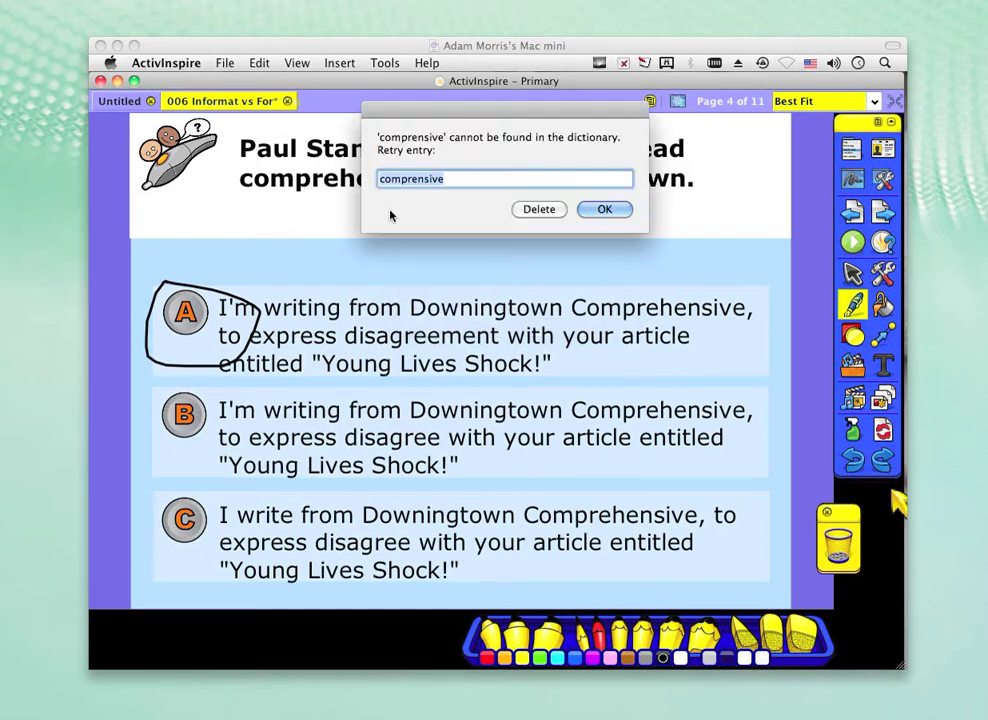
- Correct the misspelt 'comprensive' to 'comprehensive' and accept it
click(412, 180)
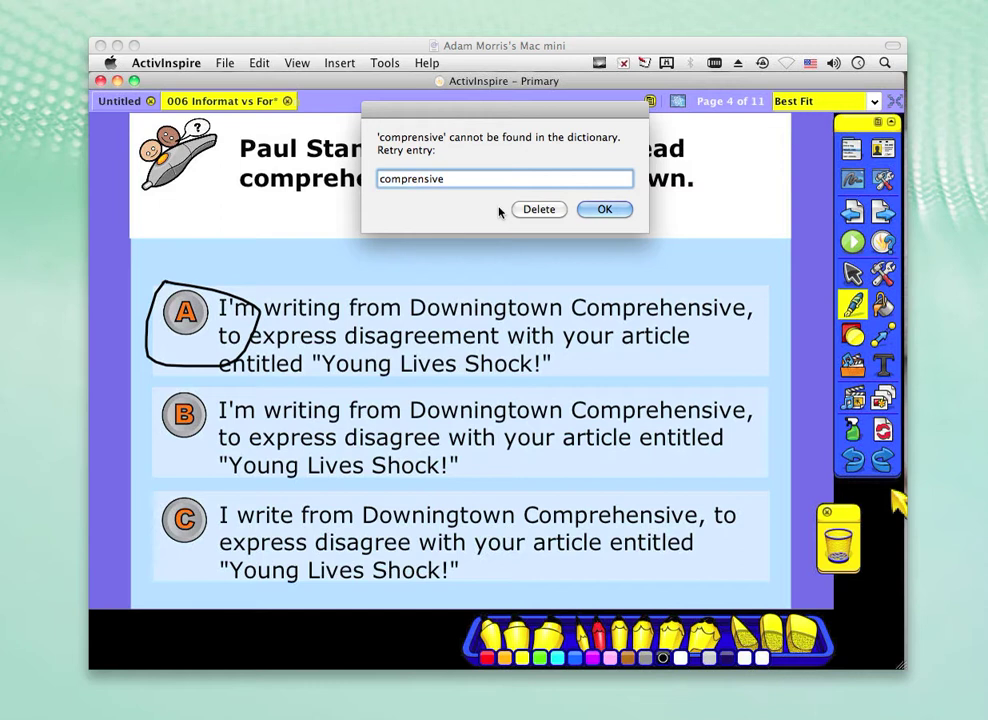
text(h)
key(BackSpace)
key(Right)
text(h)
click(598, 209)
key(Down)
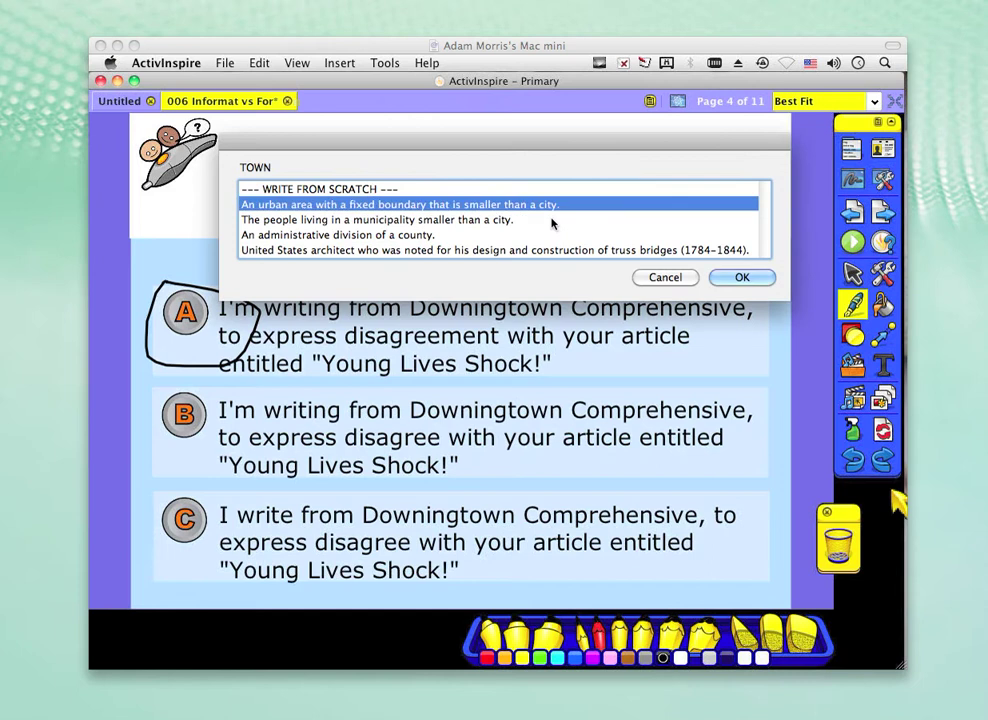
- Accept the first dictionary definition for town, comprehensive, outside and go-ahead
key(Return)
key(Return)
key(Down)
key(Return)
key(super+c)
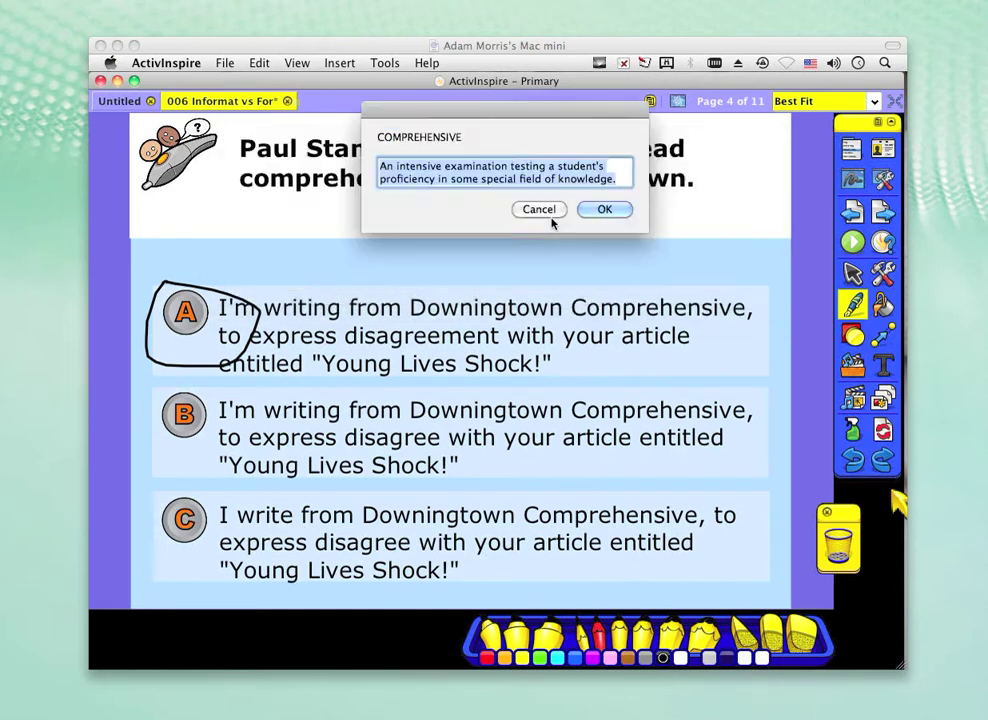
key(Return)
key(Down)
key(Return)
key(Return)
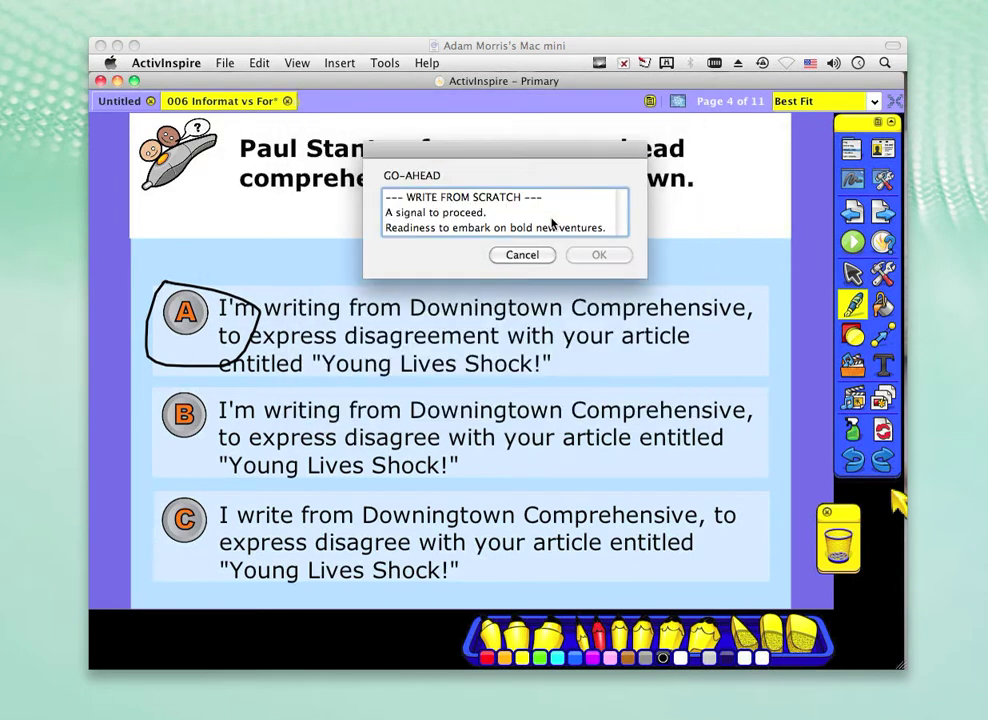
key(Down)
key(Return)
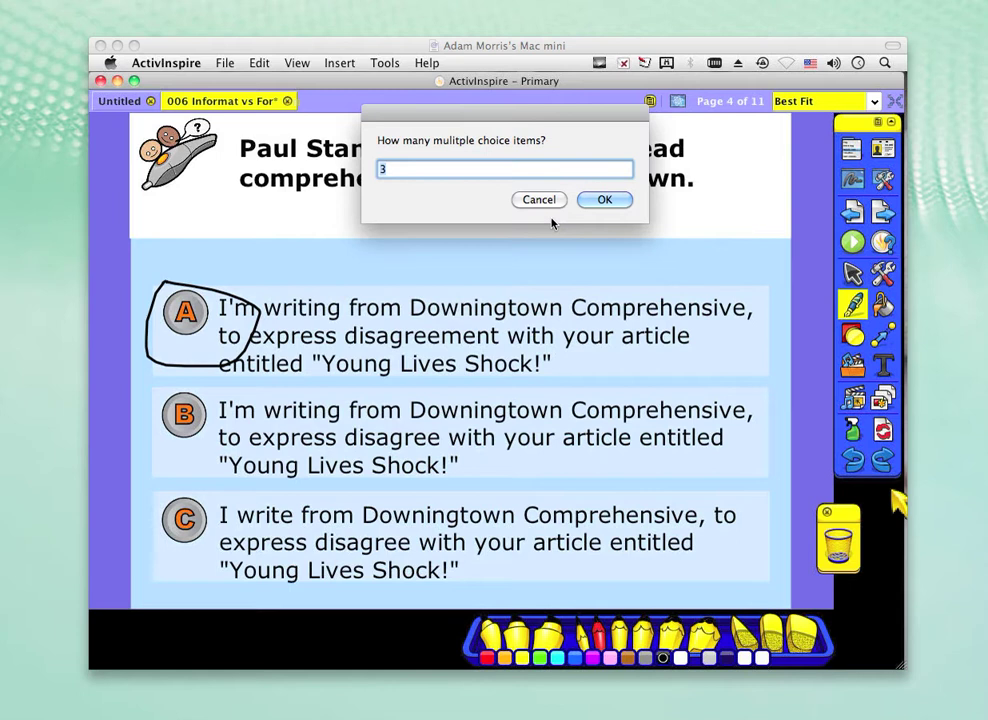
- Set the number of choice items to 2 and use definitions as questions, words as answers
text(5)
key(BackSpace)
text(2)
click(600, 200)
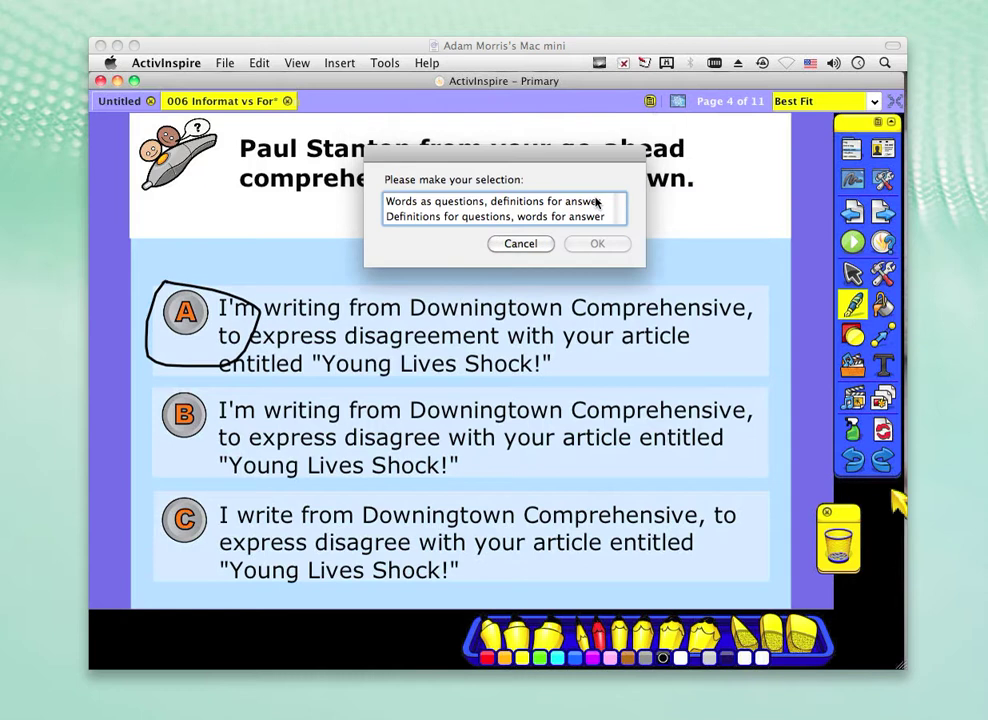
key(Down)
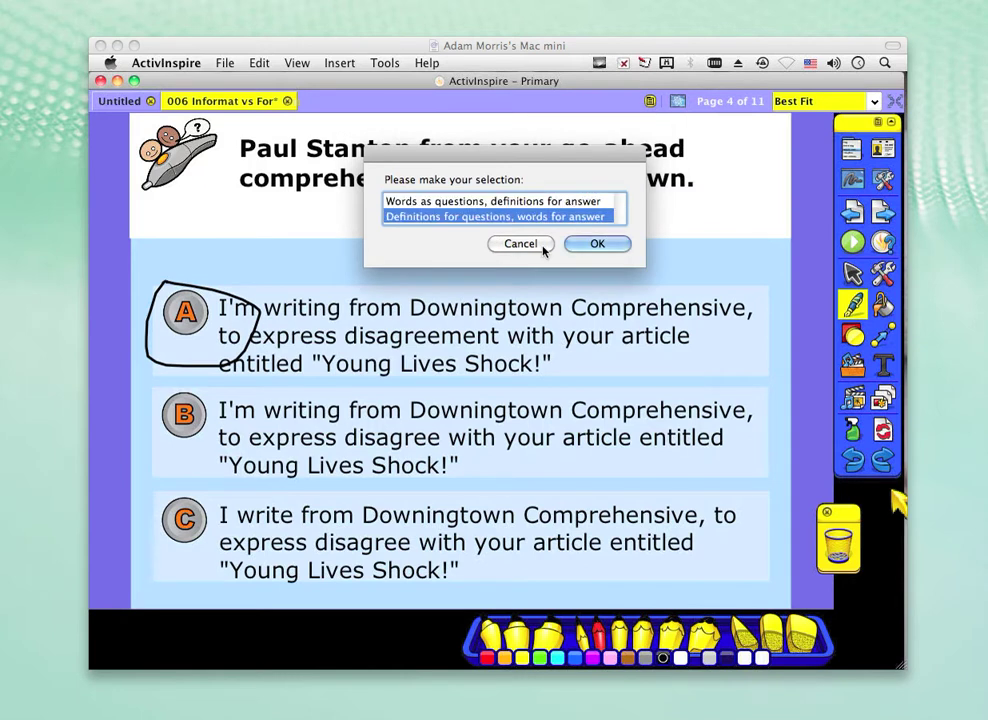
key(Return)
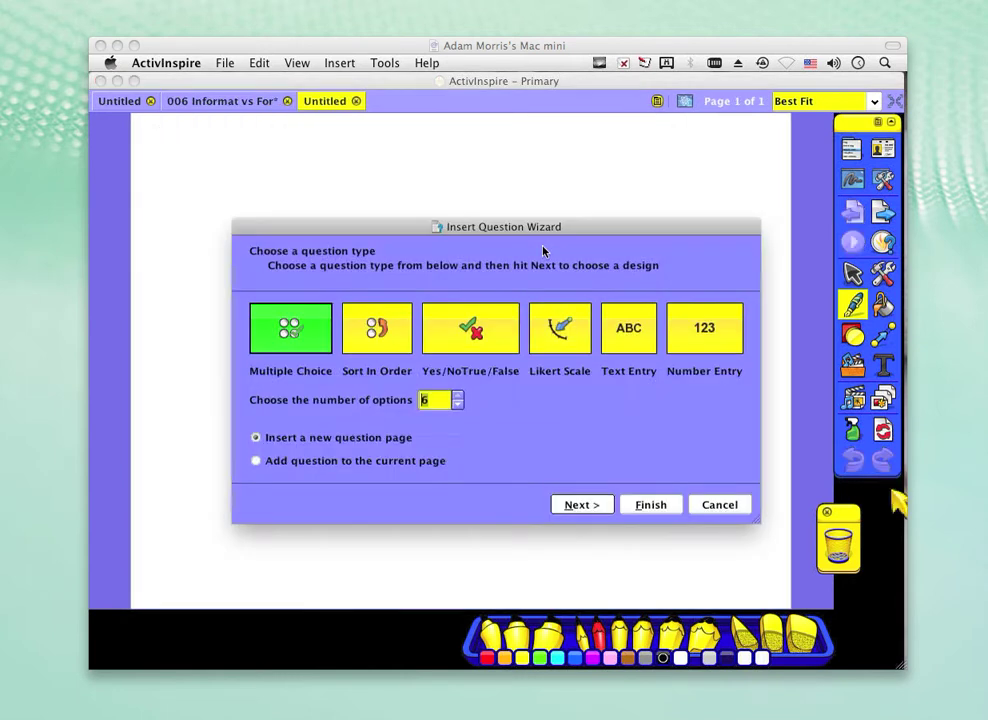
- Create the first multiple-choice page with options A, B, C and the pasted definition as question
key(Return)
key(Down)
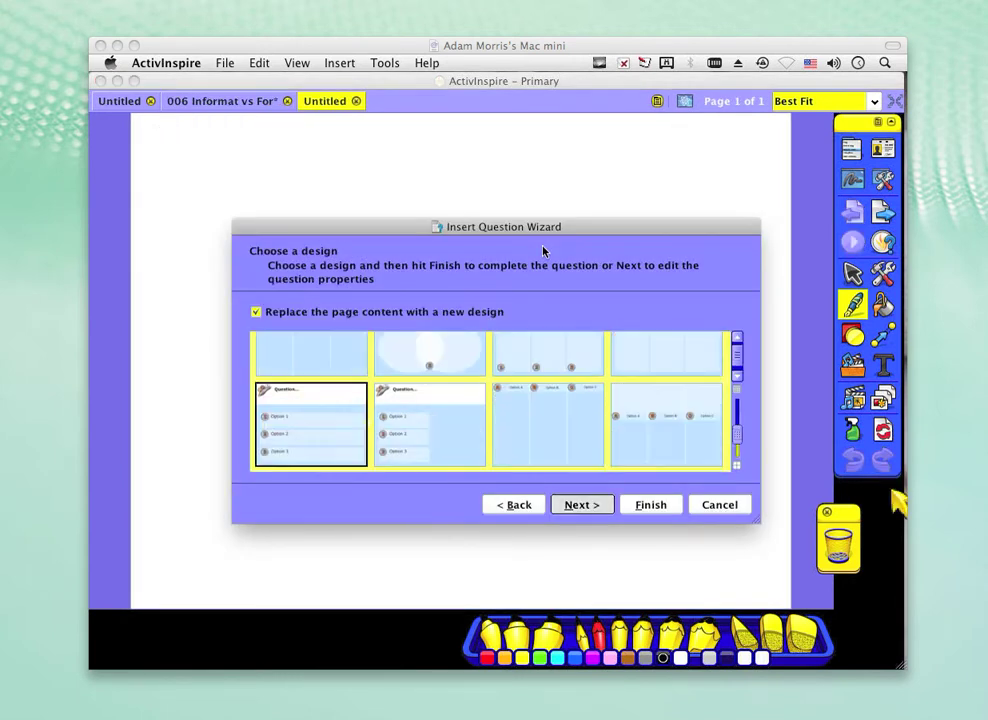
key(Return)
key(Tab)
key(Tab)
key(Tab)
key(Tab)
key(Tab)
key(Tab)
key(Tab)
text(C)
key(shift+Tab)
text(B)
key(shift+Tab)
text(A)
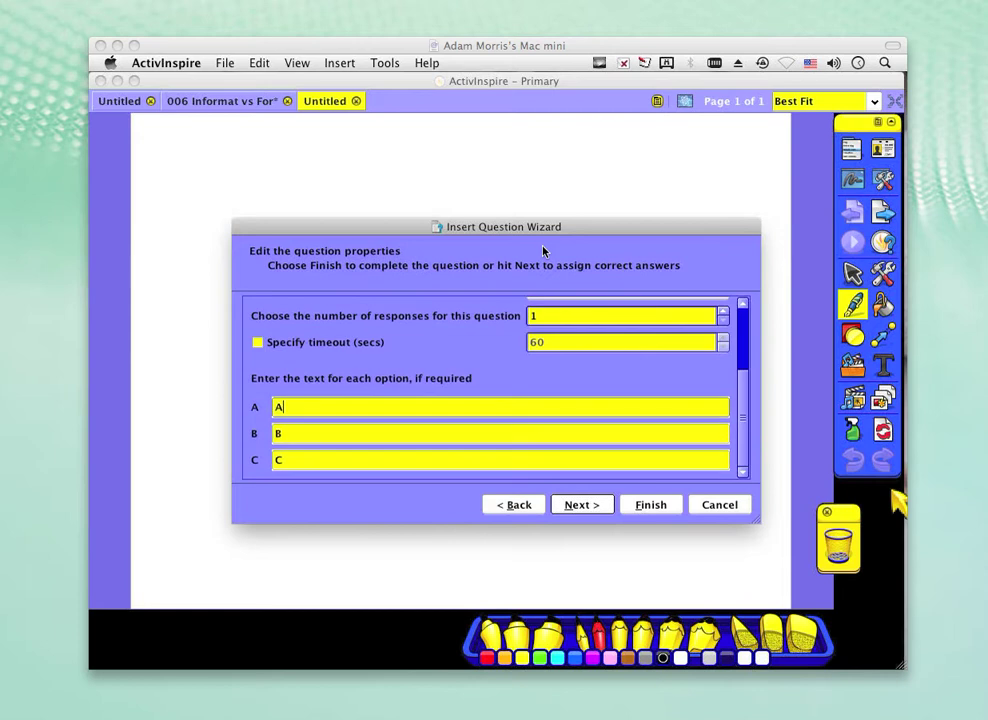
key(shift+Tab)
key(shift+Tab)
key(shift+Tab)
key(shift+Tab)
key(shift+Tab)
text(Paul Stanton from your go-ahead comprensive just outside town.)
key(alt+f)
- Add a multiple-choice page with options town, comprehensive and go-ahead and the pasted definition
key(Return)
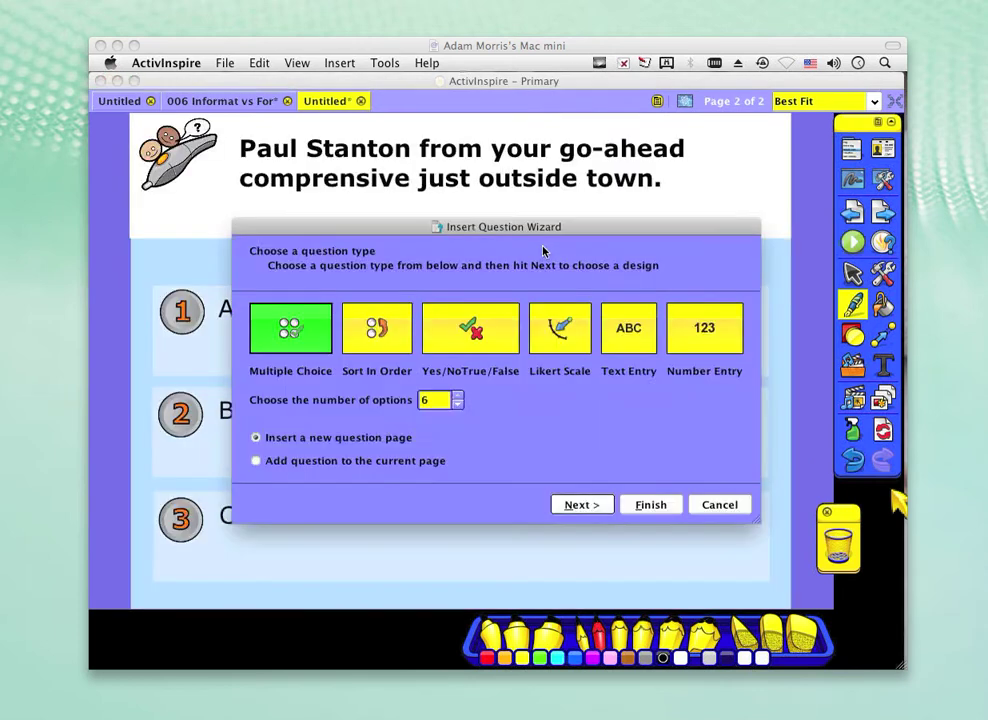
key(Return)
key(Down)
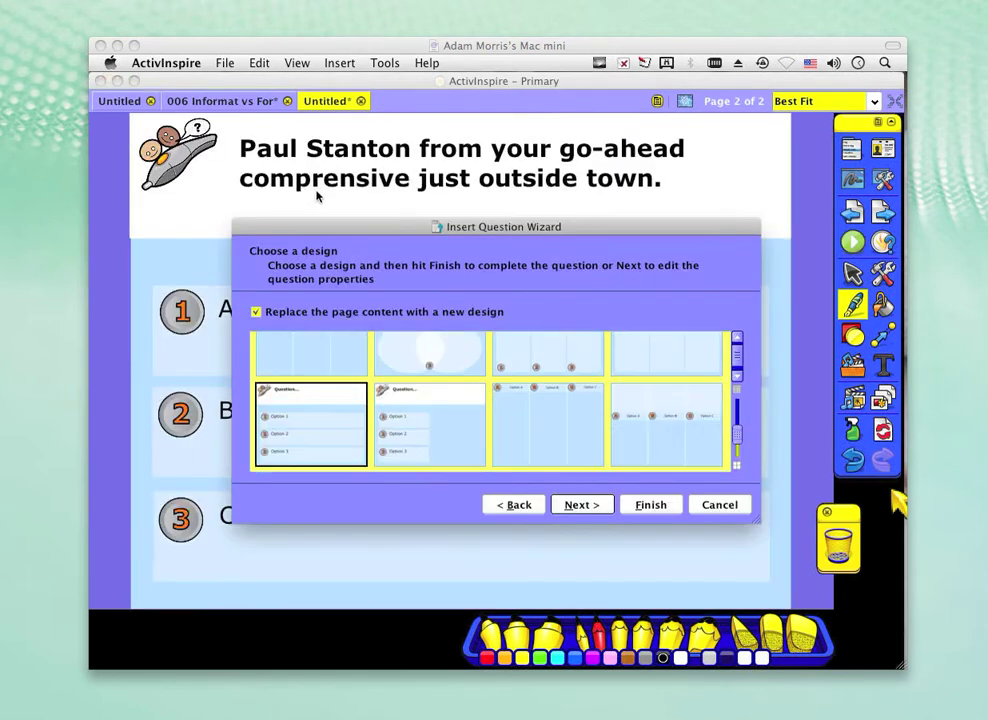
key(Return)
key(Tab)
key(Tab)
key(Tab)
key(Tab)
key(Tab)
key(Tab)
key(Tab)
text(go-ahead)
key(shift+Tab)
text(comprehensive)
key(shift+Tab)
text(town)
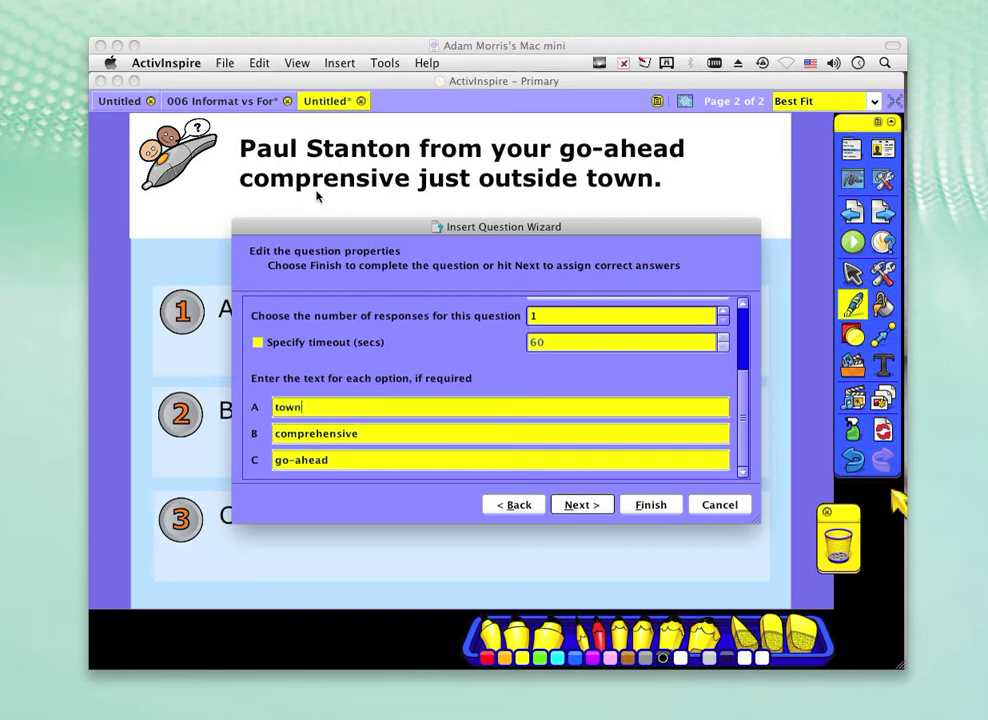
key(shift+Tab)
key(shift+Tab)
key(shift+Tab)
key(shift+Tab)
key(shift+Tab)
key(super+v)
key(alt+f)
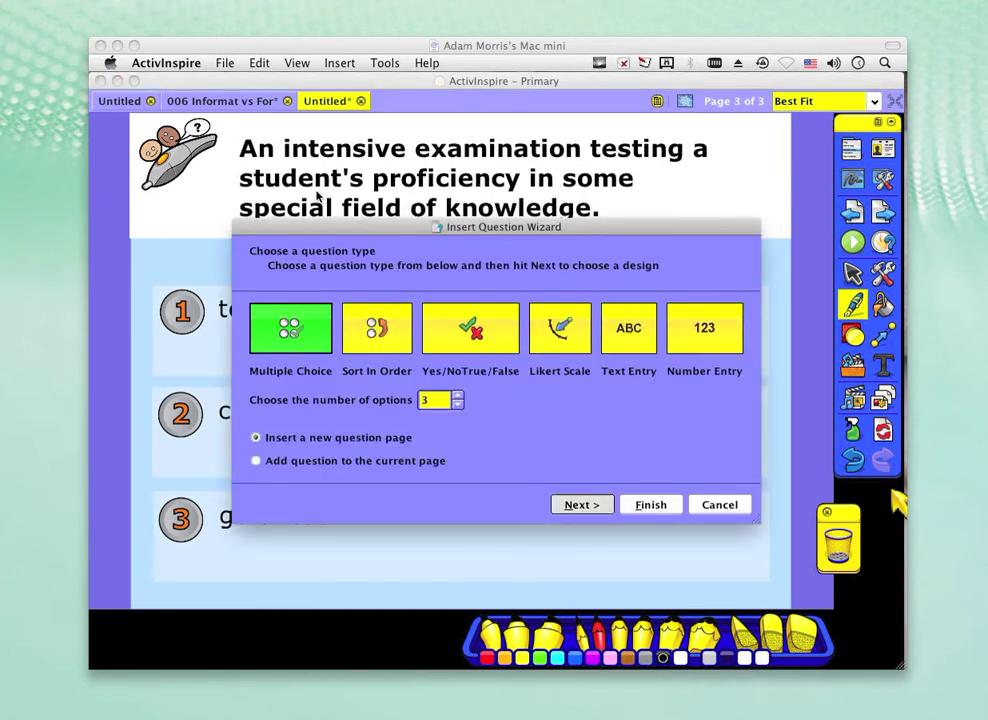
- Add a multiple-choice page with options outside, go-ahead and comprehensive and the pasted definition
key(Return)
key(Down)
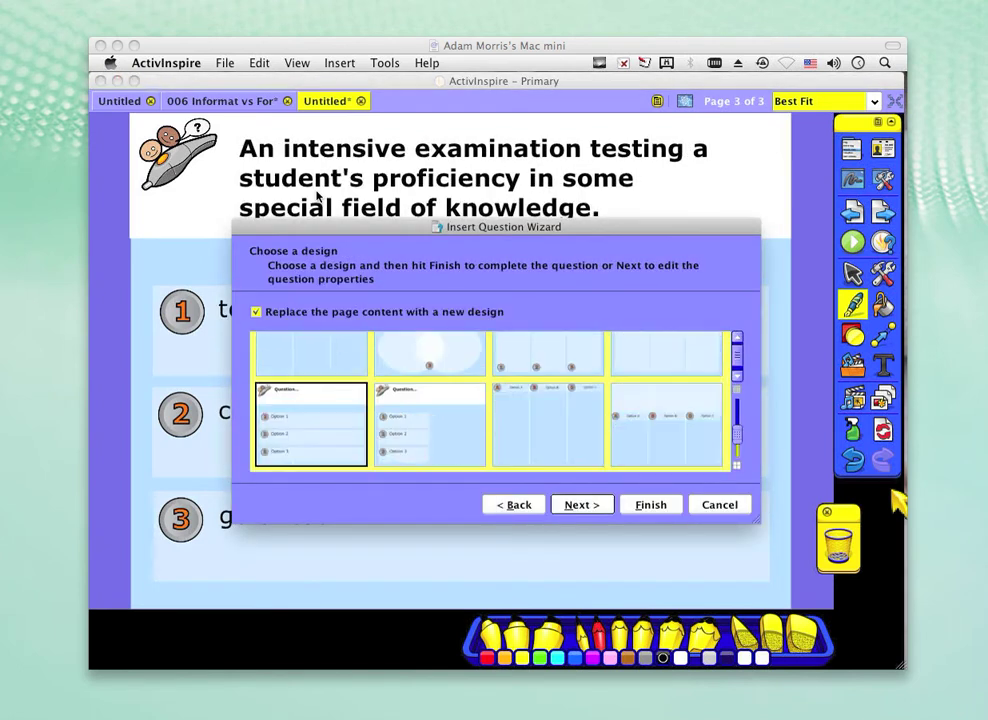
key(Return)
key(Tab)
key(Tab)
key(Tab)
key(Tab)
key(Tab)
key(Tab)
key(Tab)
text(comprehensive)
key(shift+Tab)
text(go-ahead)
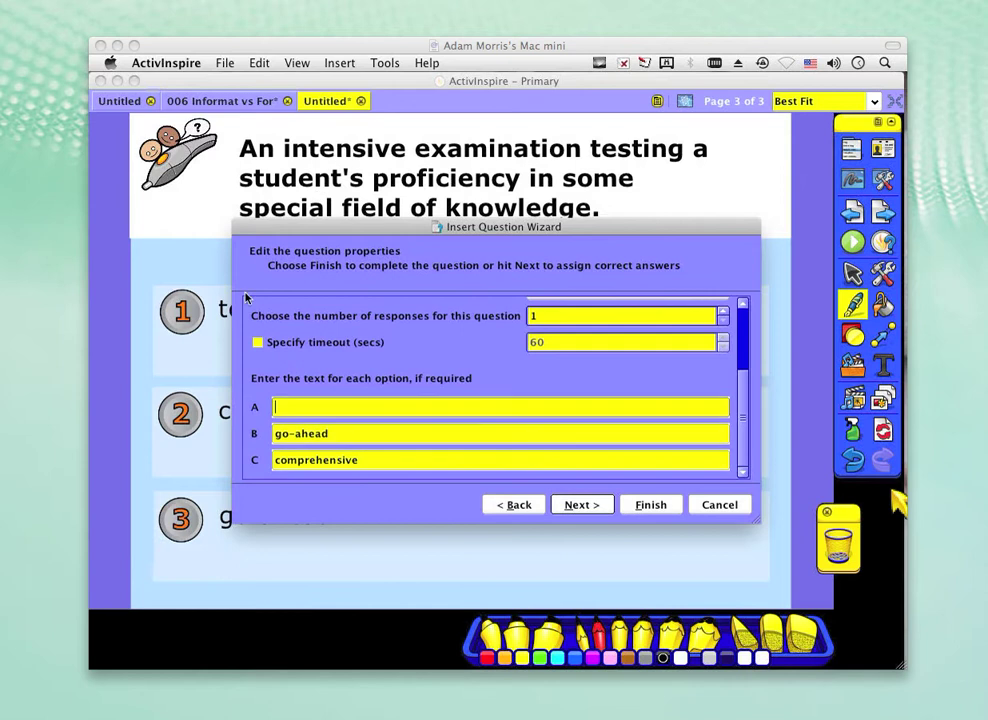
key(shift+Tab)
text(outside)
key(shift+Tab)
key(shift+Tab)
key(shift+Tab)
key(shift+Tab)
key(shift+Tab)
text(The region that is outside of something.)
key(alt+f)
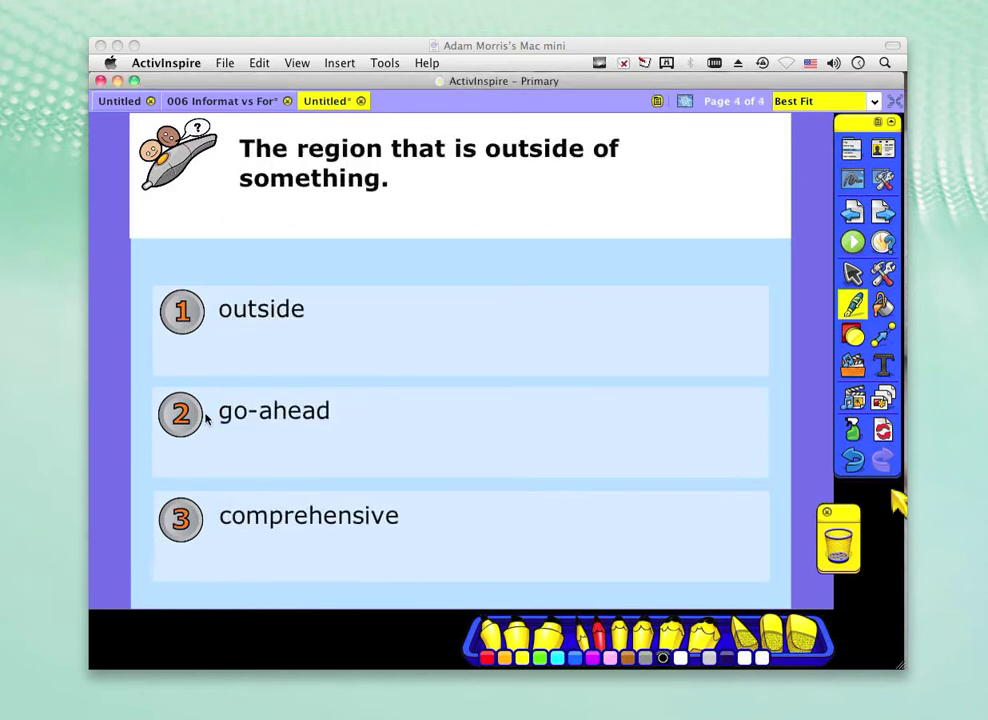
- Add a multiple-choice page with options comprehensive, go-ahead and town
key(super+shift+q)
key(Return)
key(Down)
key(Down)
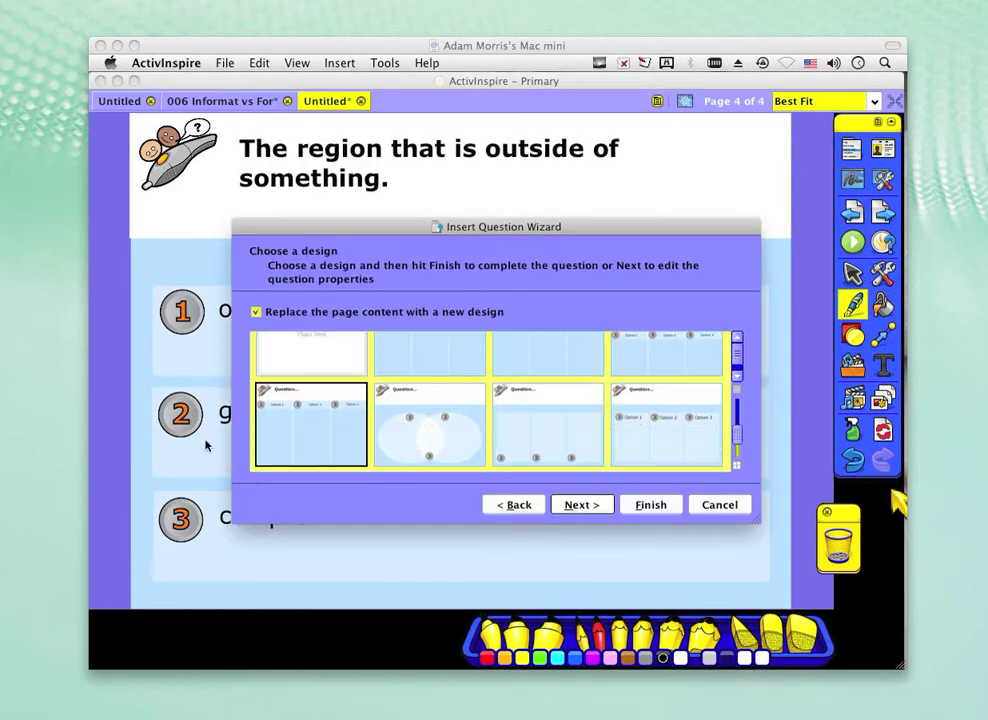
key(Return)
key(Tab)
key(Tab)
key(Tab)
key(Tab)
key(Tab)
key(Tab)
key(Tab)
text(town)
key(shift+Tab)
text(go-ahead)
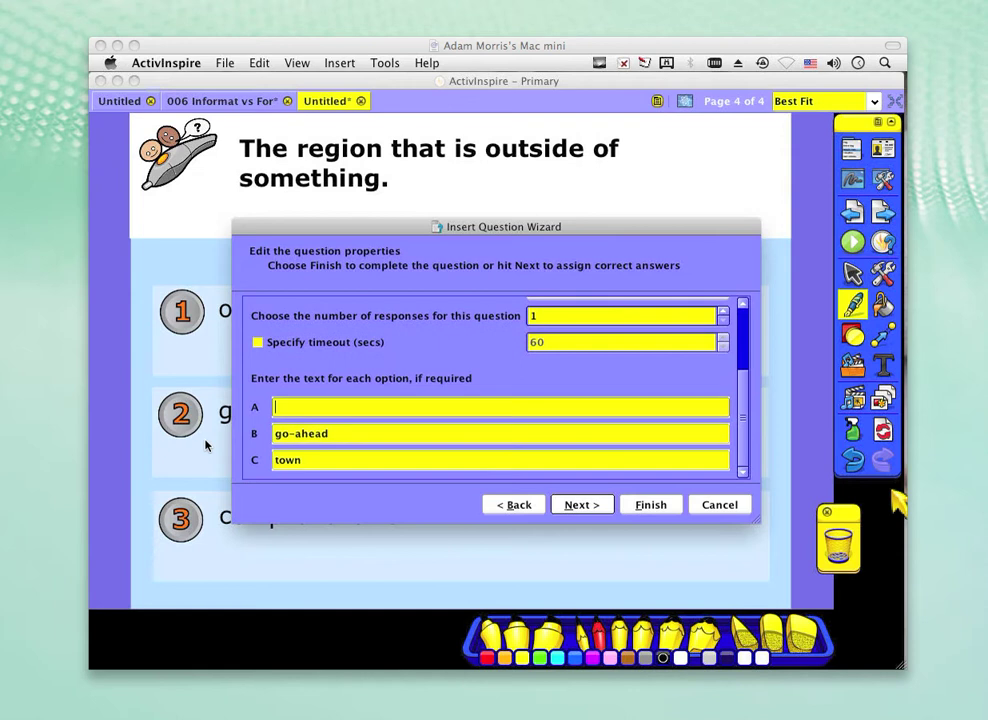
key(shift+Tab)
text(comprehensive)
key(shift+Tab)
key(shift+Tab)
key(shift+Tab)
key(shift+Tab)
key(alt+f)
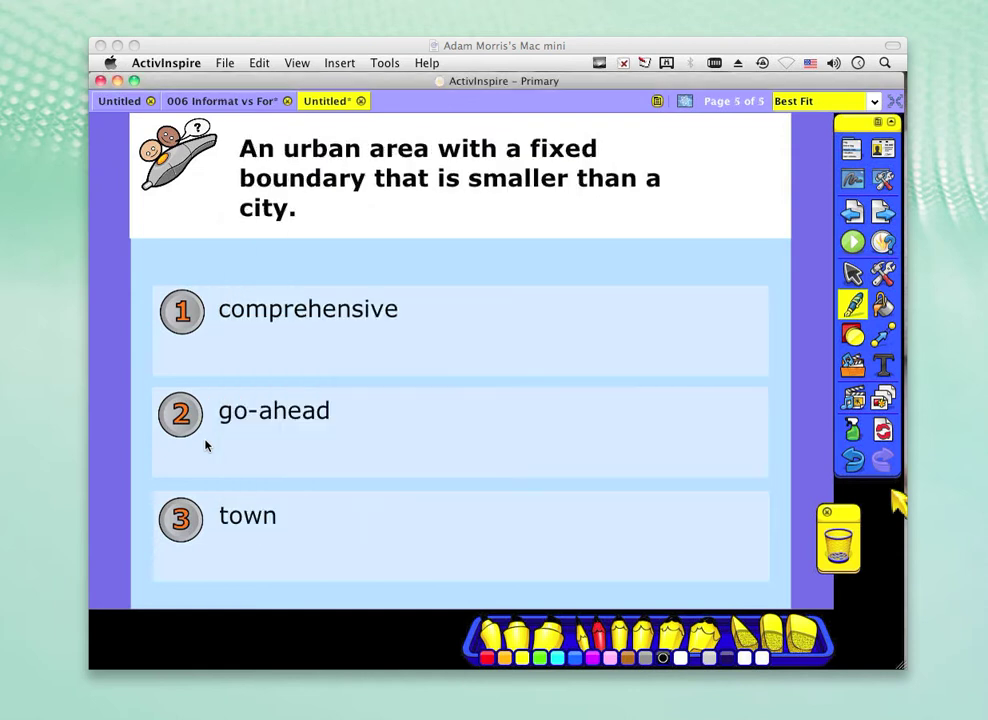
- Add the go-ahead page asking 'A signal to proceed.' with options outside, town and go-ahead
key(super+shift+q)
key(Return)
key(Down)
key(Down)
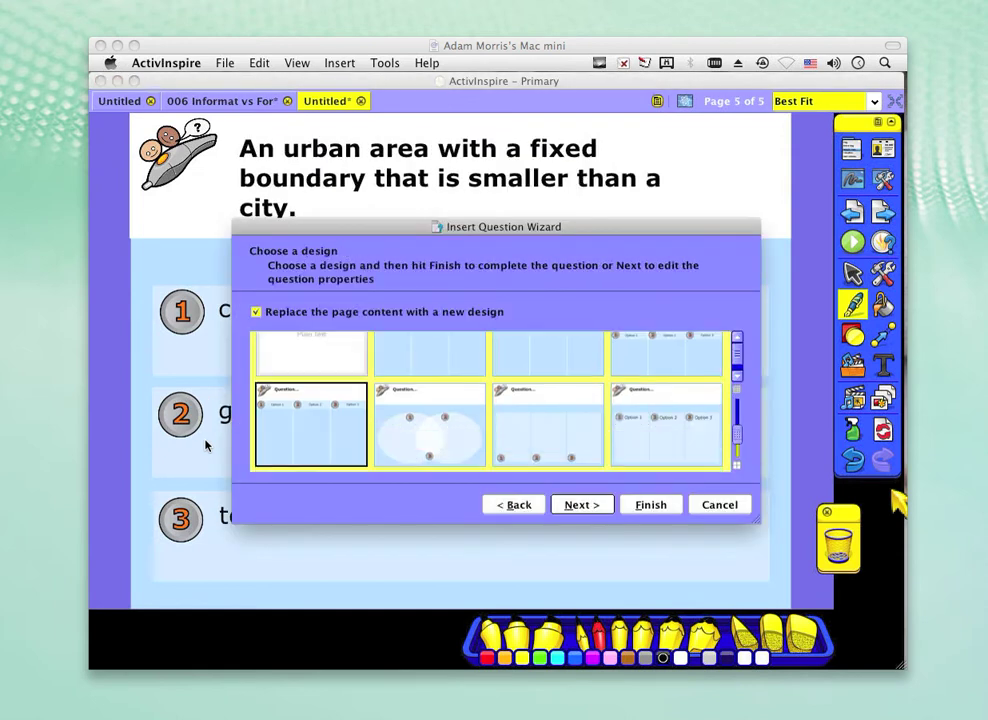
key(Return)
key(Tab)
key(Tab)
key(Tab)
key(Tab)
key(Tab)
key(Tab)
key(Tab)
text(town)
key(shift+Tab)
text(outside)
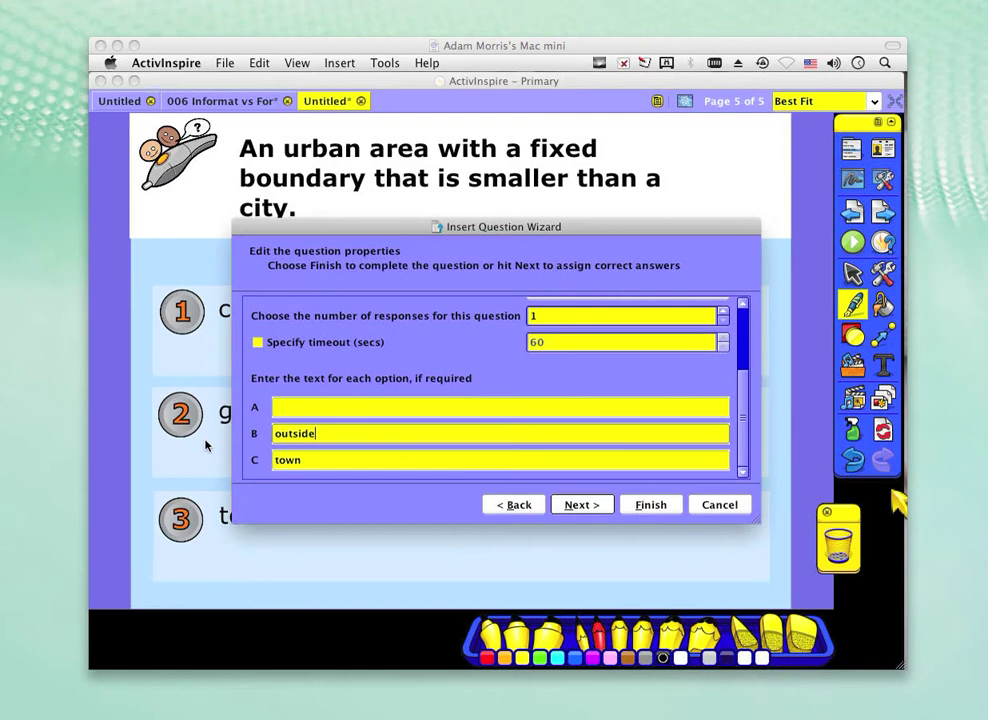
key(shift+Tab)
text(go-ahead)
key(shift+Tab)
key(shift+Tab)
key(shift+Tab)
key(shift+Tab)
text(A signal to proceed.)
key(alt+f)
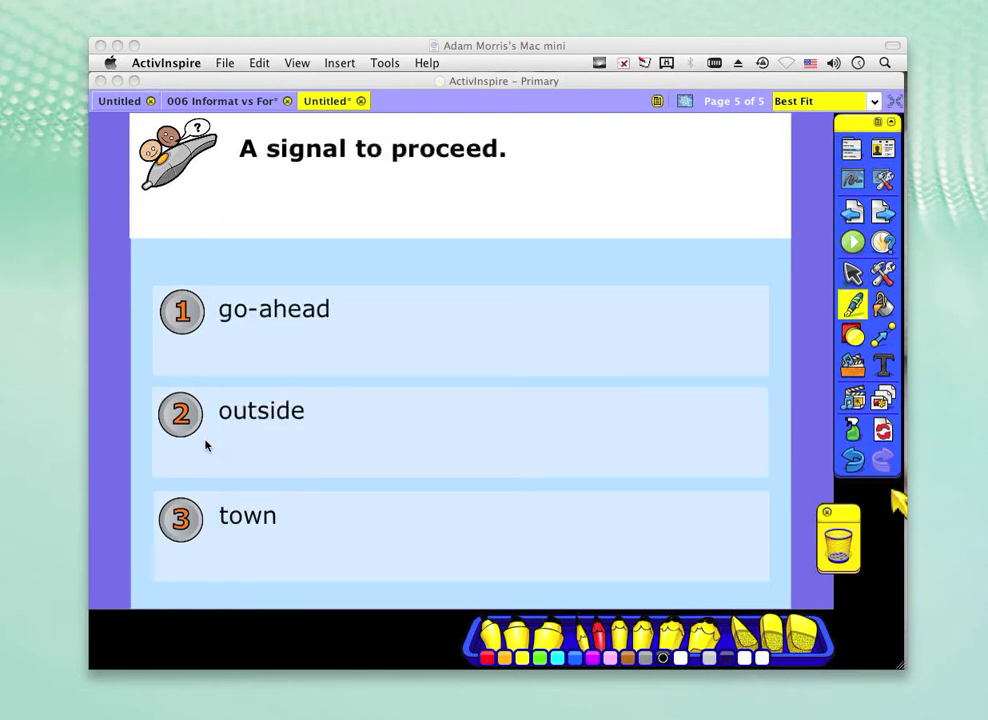